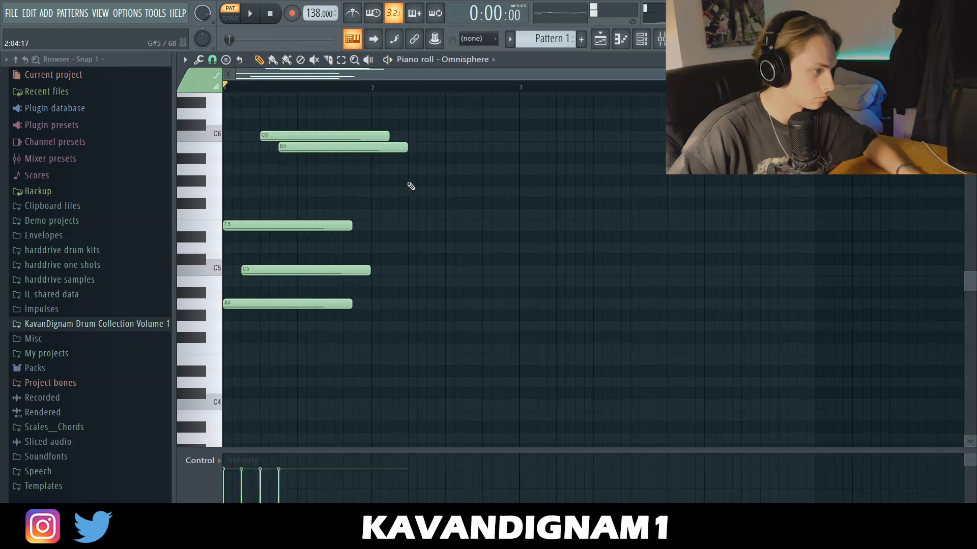
Step: Trim the first chord's notes to end by bar 2, raise the copied E5 to F5, and shorten the second chord to end at bar 3
drag(415, 177, 378, 128)
drag(387, 137, 349, 136)
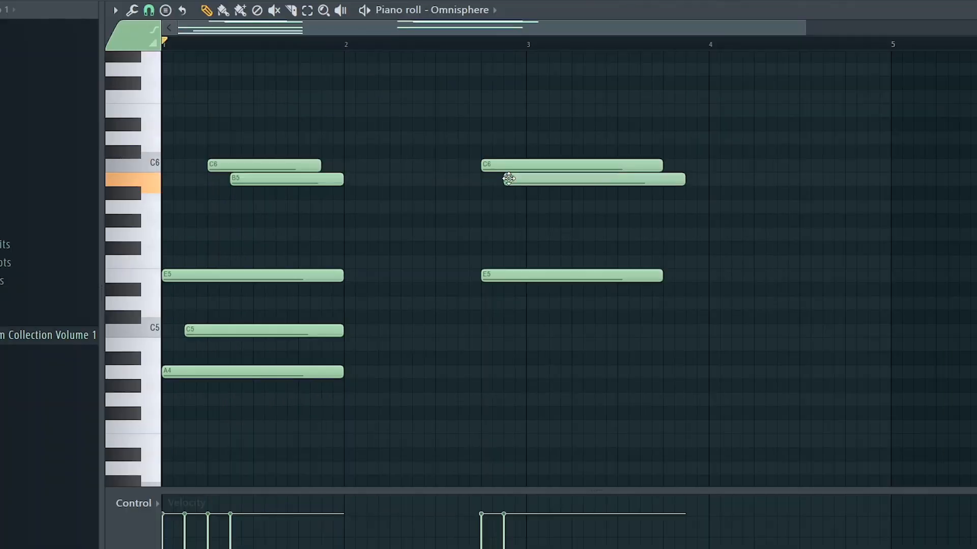
drag(509, 276, 509, 263)
drag(661, 261, 525, 262)
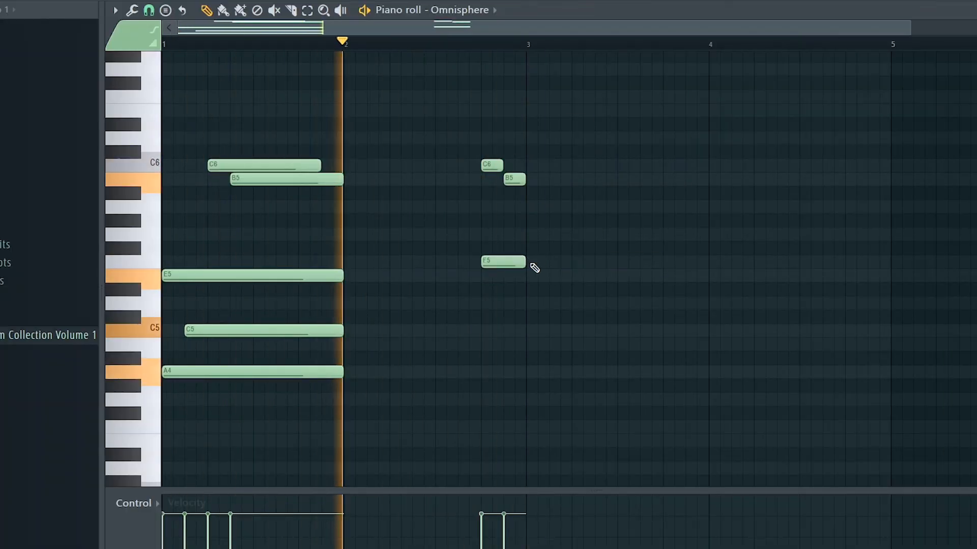
Step: Rework the second chord to run from halfway through bar 2 to bar 3, with a short F6 note above it
drag(522, 103, 522, 96)
key(space)
drag(536, 96, 502, 97)
key(space)
key(space)
key(space)
drag(491, 165, 527, 182)
drag(495, 97, 471, 97)
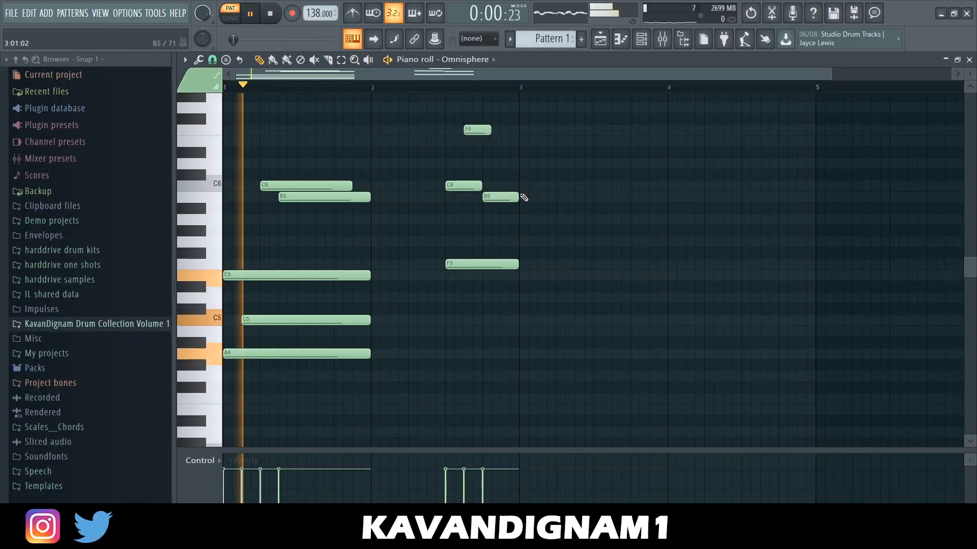
Step: Add an E4 note and a low bass note beneath the first chord, both starting at bar 1 and lasting one bar
scroll(524, 197, down, 1)
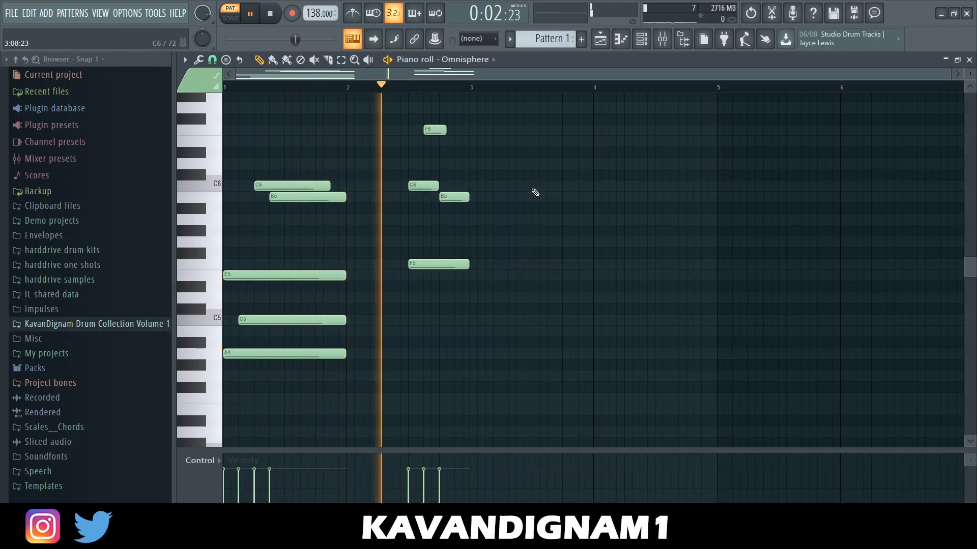
key(space)
scroll(398, 318, down, 3)
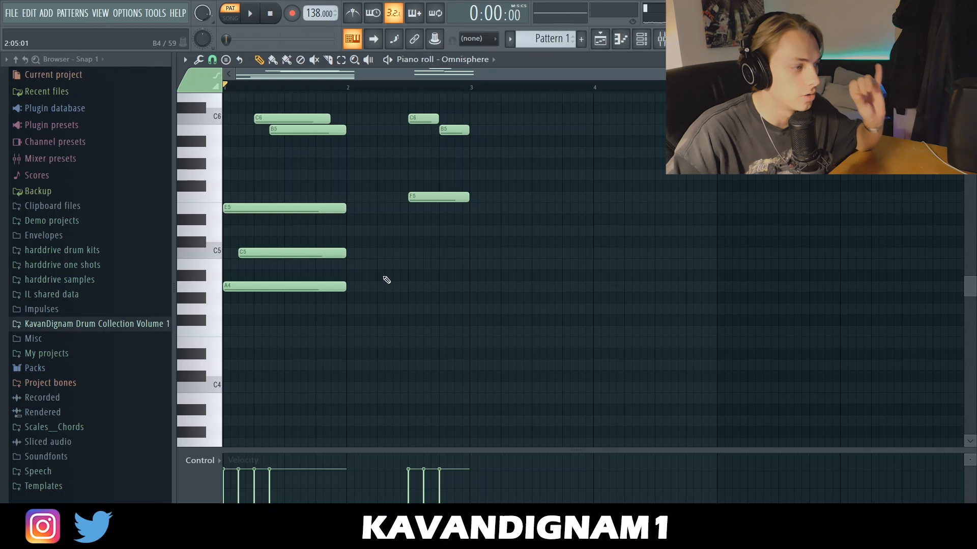
scroll(413, 299, up, 2)
scroll(412, 299, up, 1)
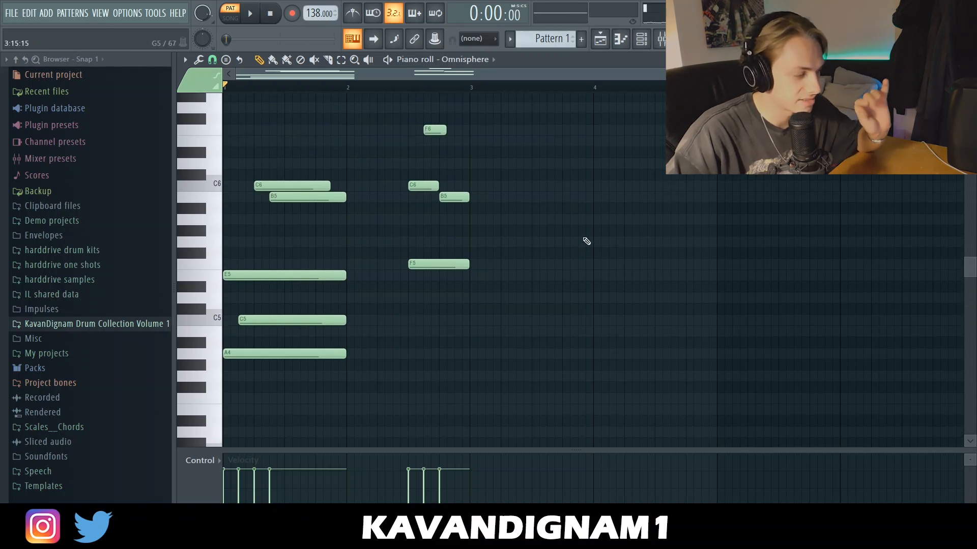
scroll(397, 328, down, 4)
click(256, 173)
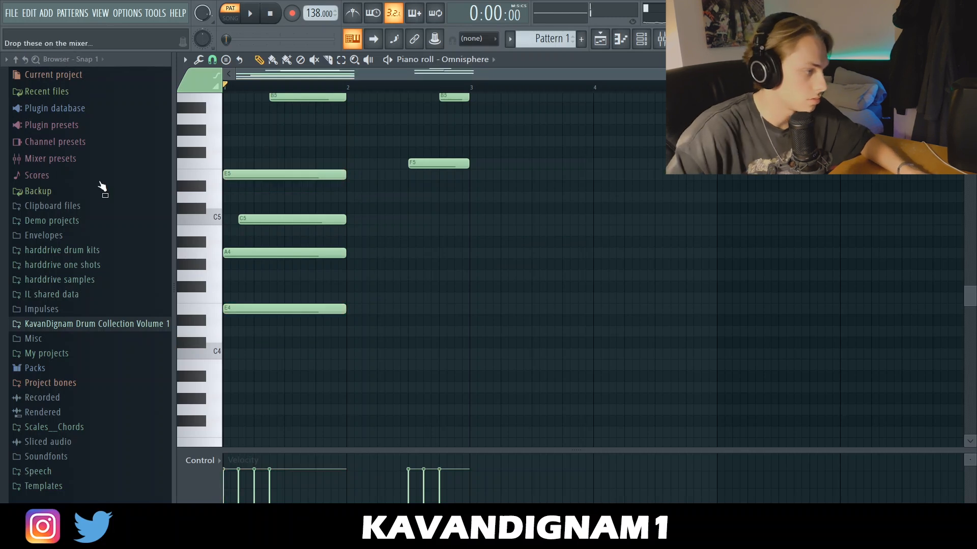
scroll(322, 309, down, 4)
drag(258, 244, 176, 245)
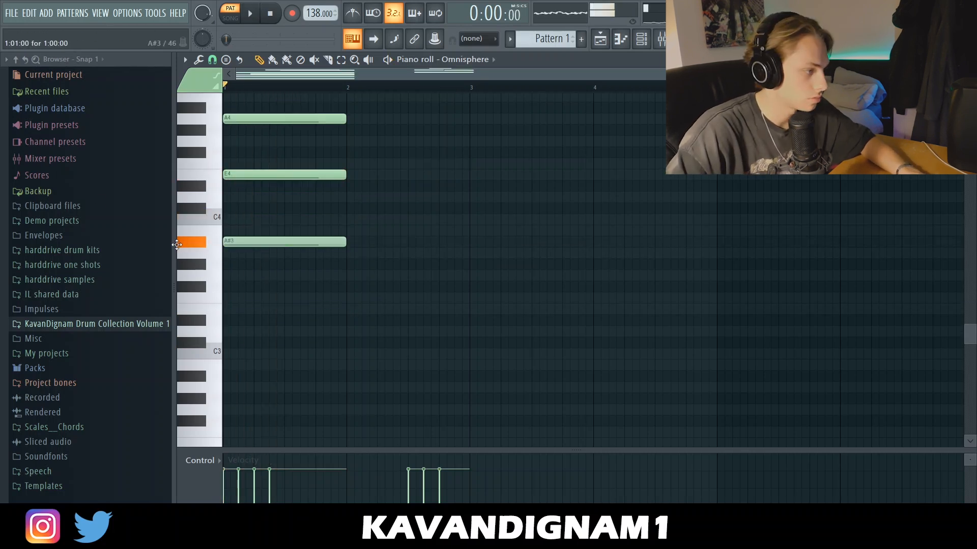
Step: Repeat the two-bar chord phrase until it fills eight bars
scroll(341, 257, up, 8)
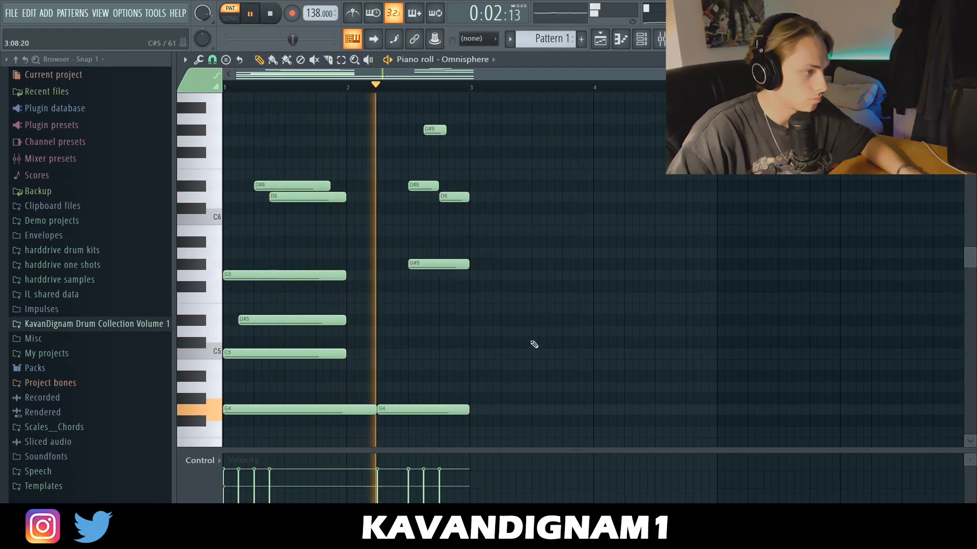
scroll(524, 336, down, 1)
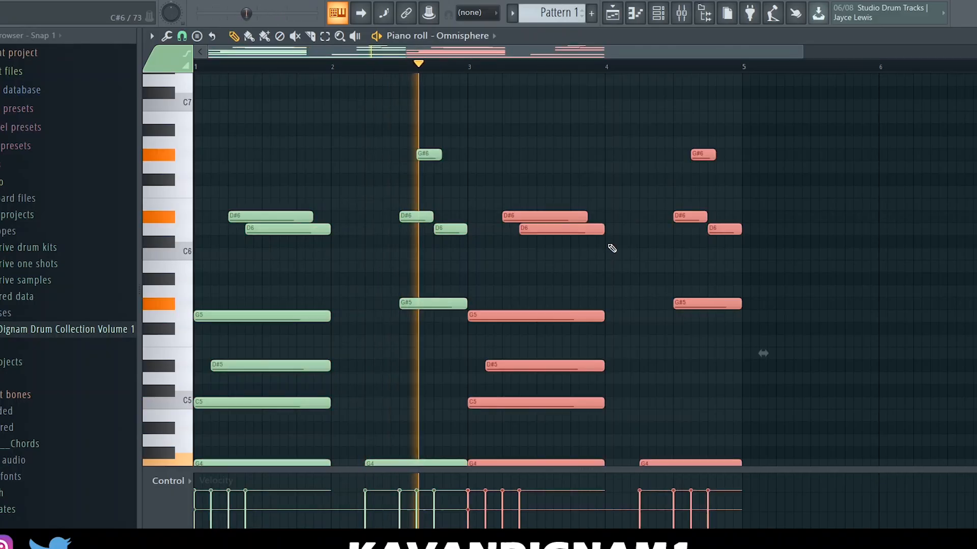
ctrl+click(527, 263)
scroll(536, 267, down, 1)
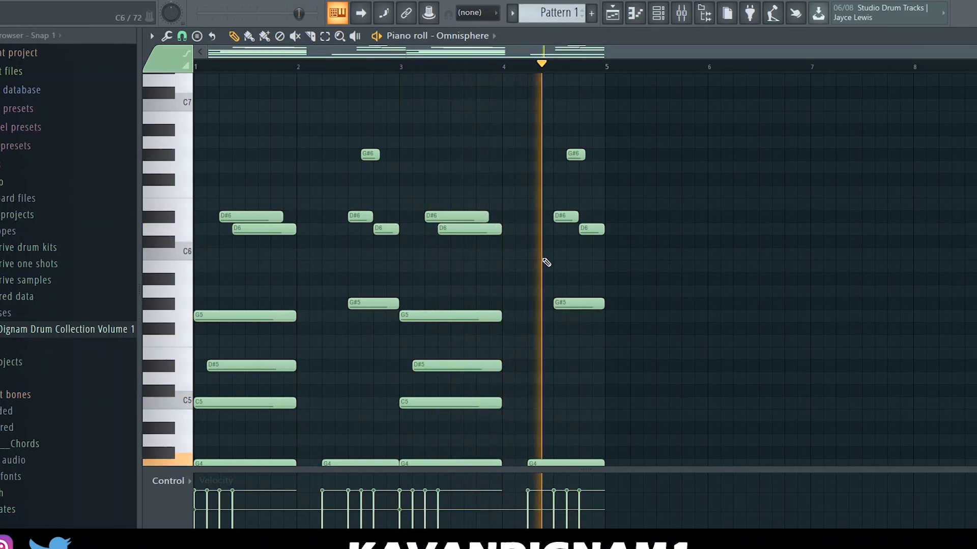
key(ctrl+b)
click(638, 301)
scroll(665, 283, down, 1)
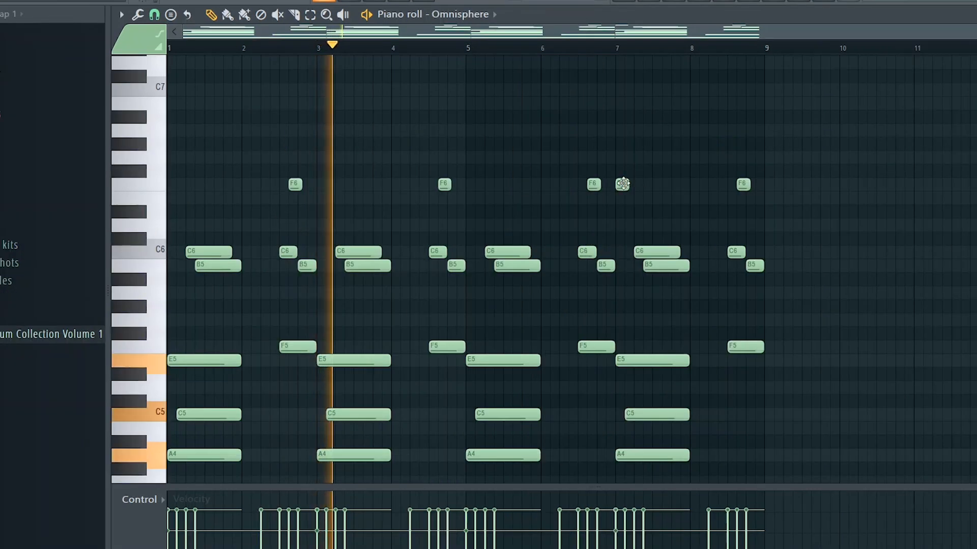
Step: Lengthen the F6 note at bar 7, and add an E6 note in the second half of that bar and a D6 at bar 8
drag(629, 184, 648, 184)
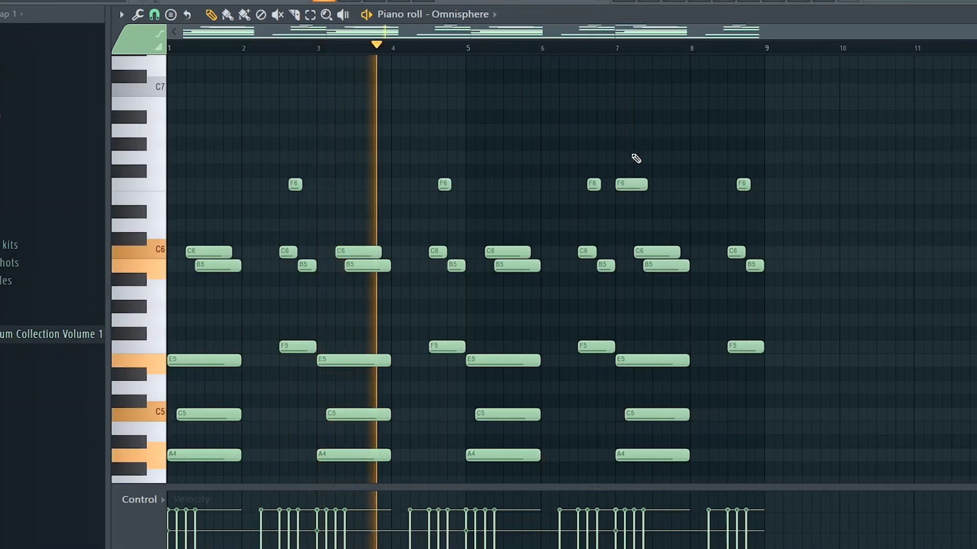
click(579, 48)
key(space)
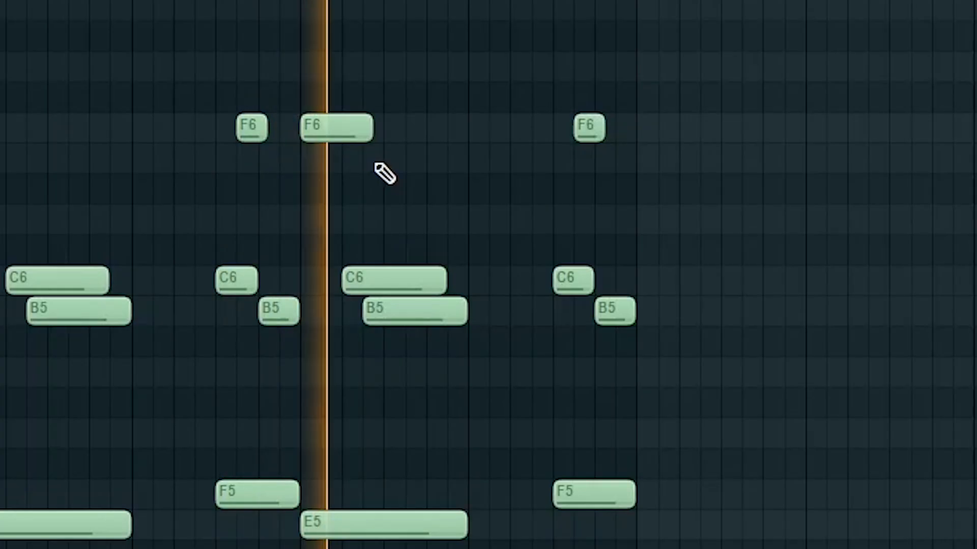
click(652, 198)
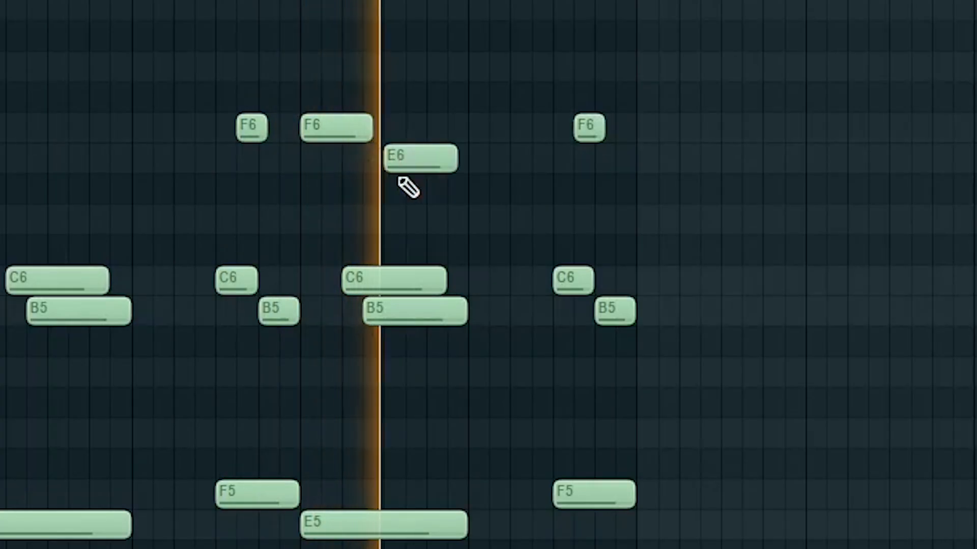
click(478, 219)
Step: Finish the top melody in bar 8 with two short E6 notes leading up to the final F6
click(513, 187)
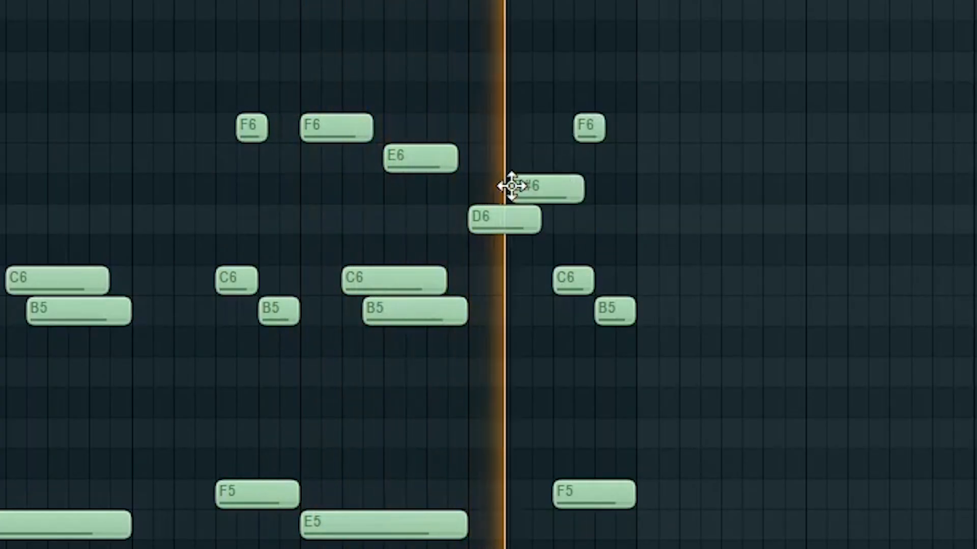
drag(558, 184, 558, 153)
scroll(559, 154, up, 2)
click(584, 165)
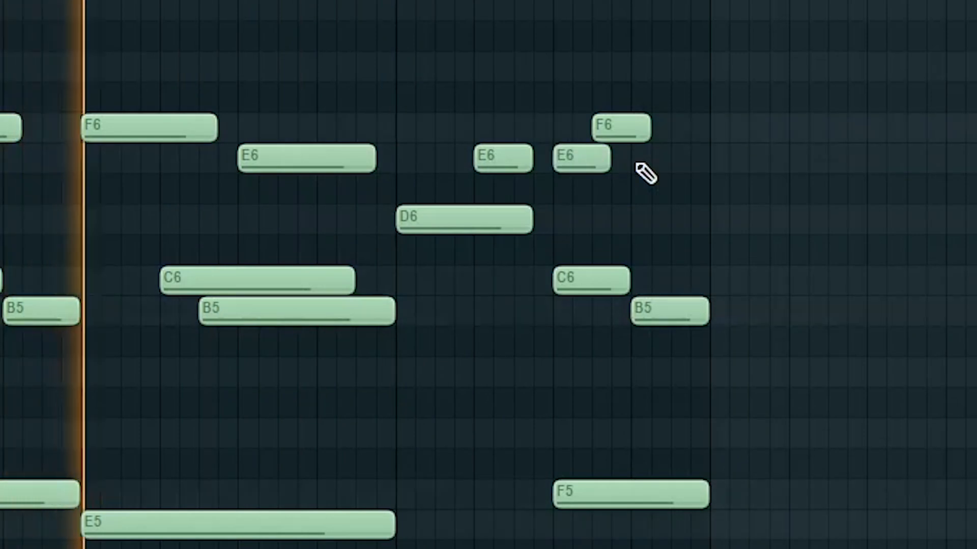
drag(532, 164, 546, 165)
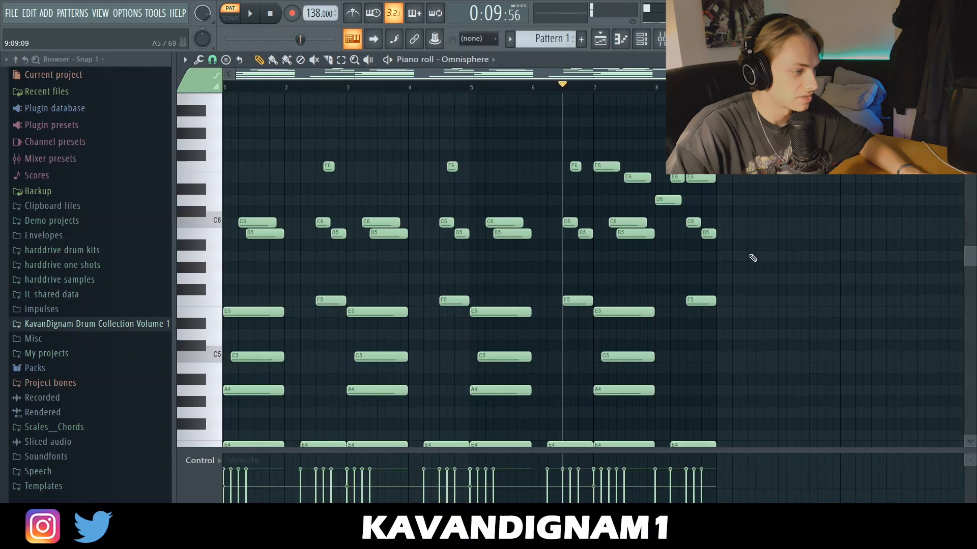
Step: Apply the strumizer to the notes with slight start-time strength and tension and Preserve end enabled
scroll(753, 258, up, 4)
key(alt+s)
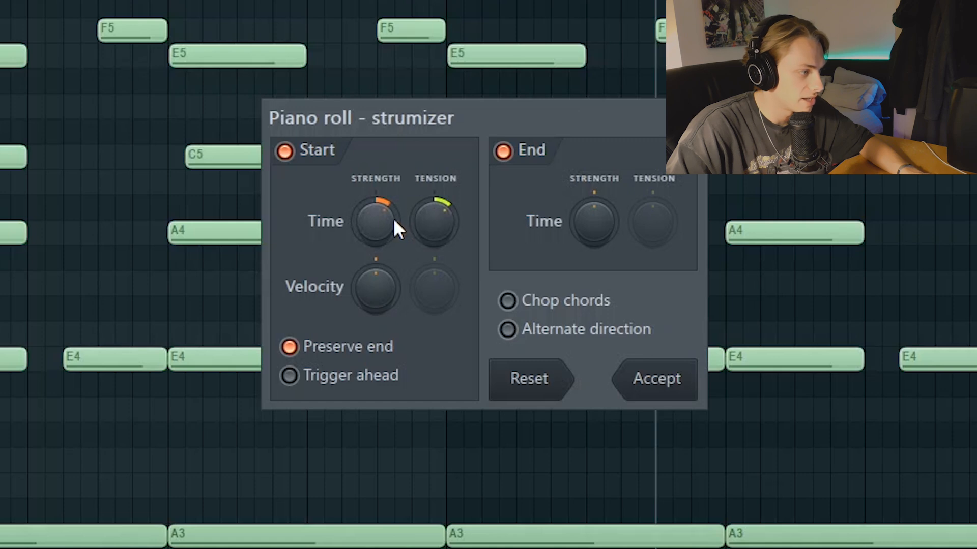
click(655, 378)
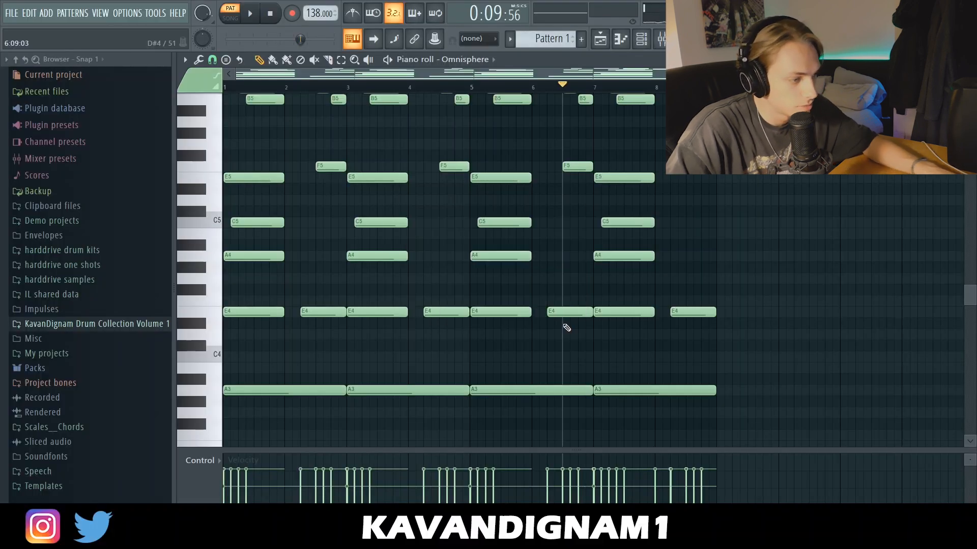
Step: Randomize the note levels with small pan and velocity amounts in bipolar mode, leaving the pattern generator off
key(alt+r)
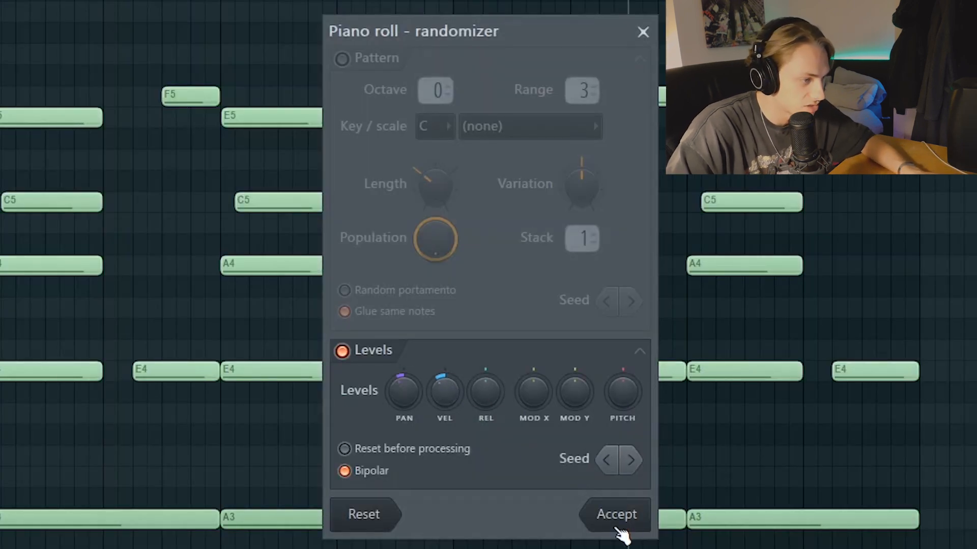
click(618, 528)
key(ctrl+d)
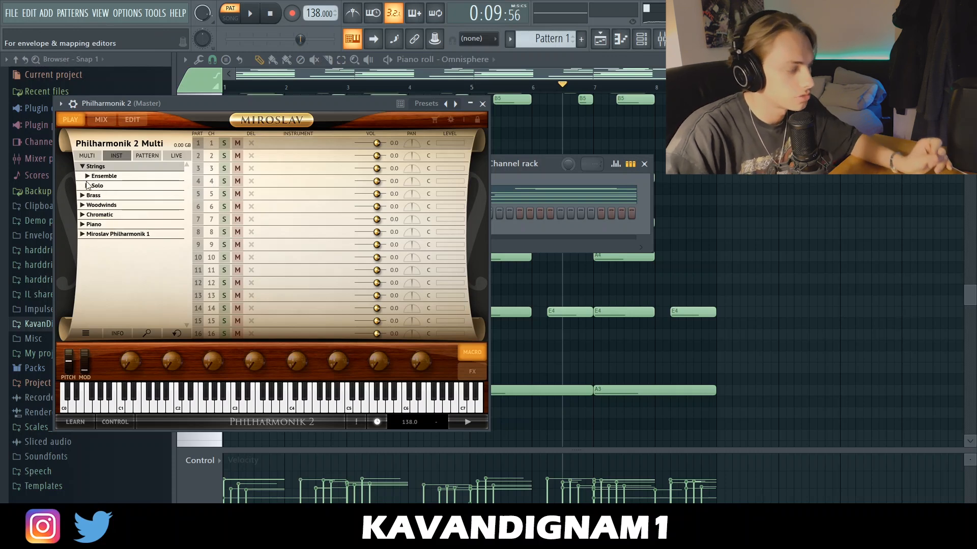
Step: Open the Violins category of the Strings ensemble instruments in Philharmonik 2
click(88, 177)
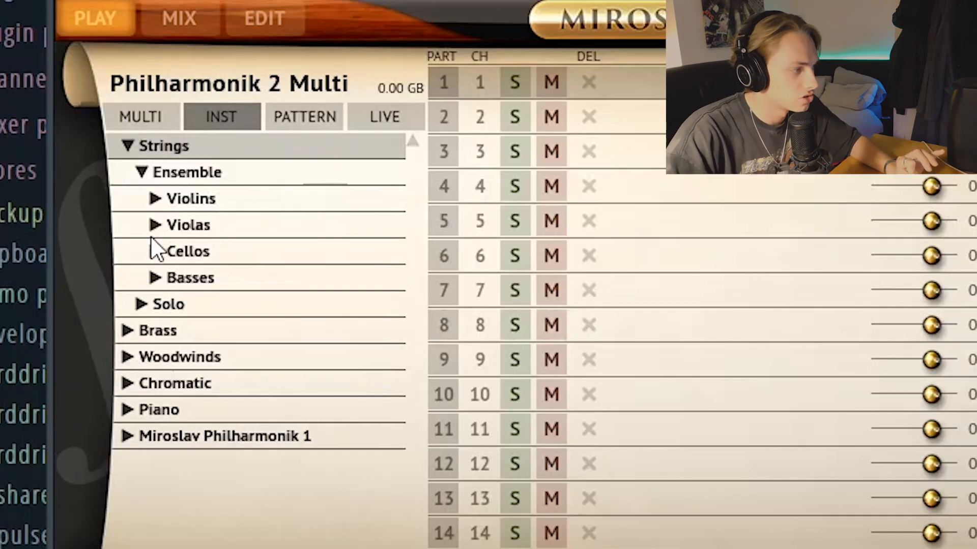
click(154, 199)
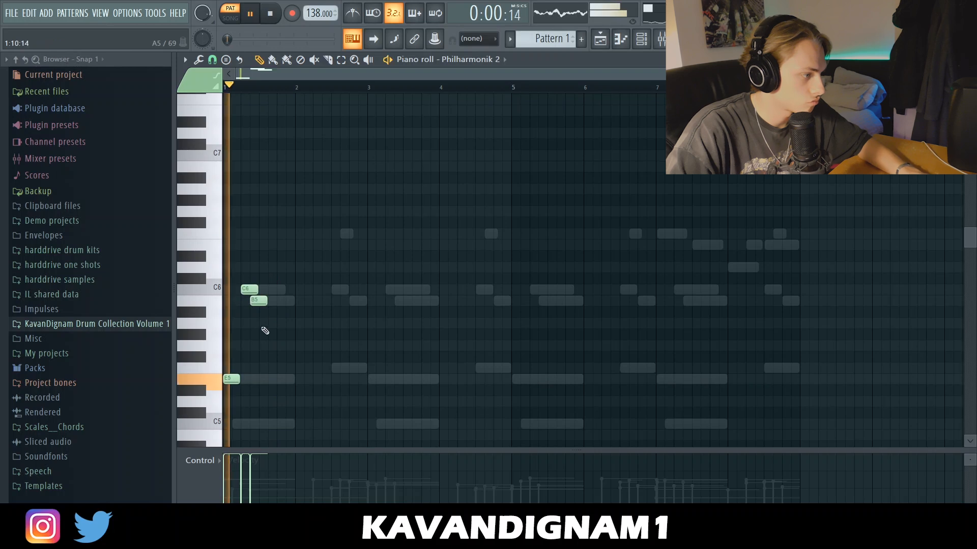
Step: Continue the violin line with A5 in bar 1, followed by A5, F5, A5 and B5 across bar 2
scroll(264, 334, up, 3)
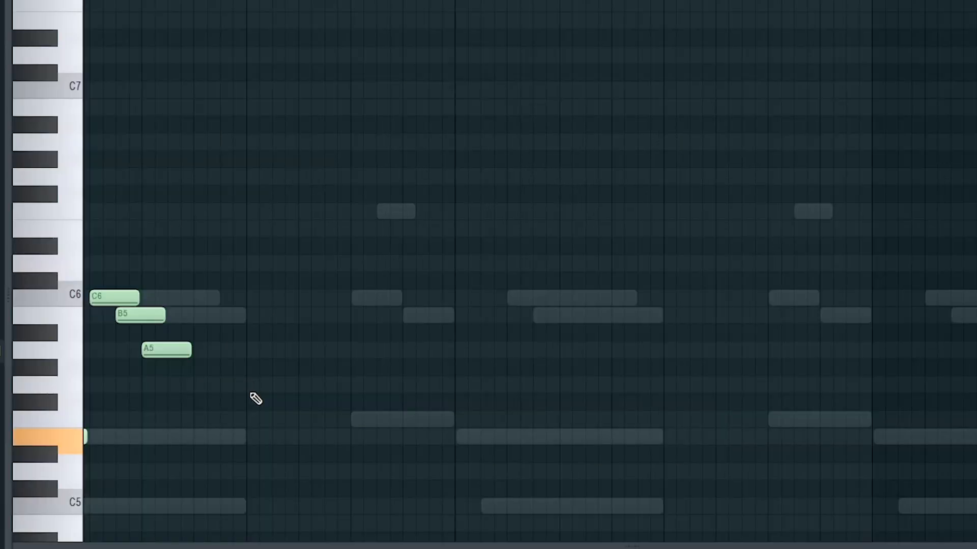
click(328, 323)
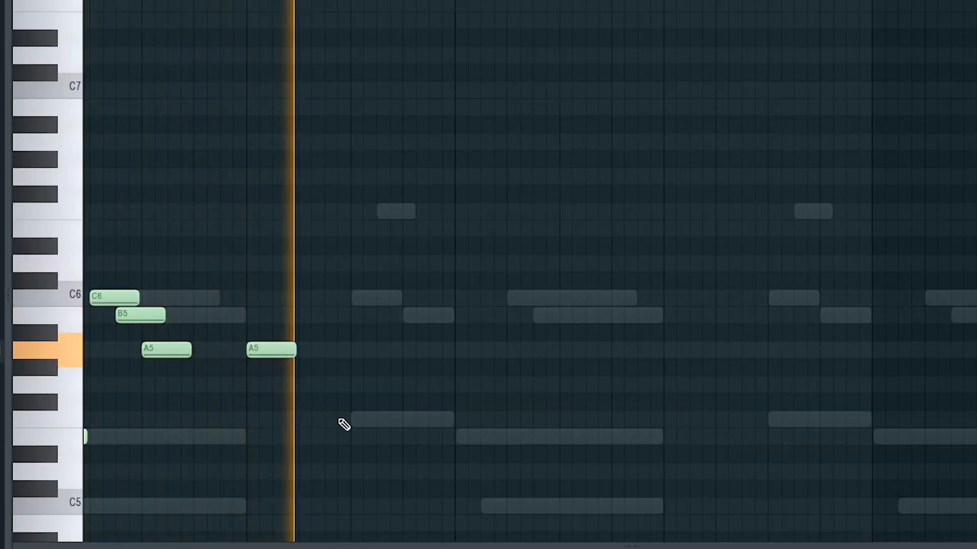
key(space)
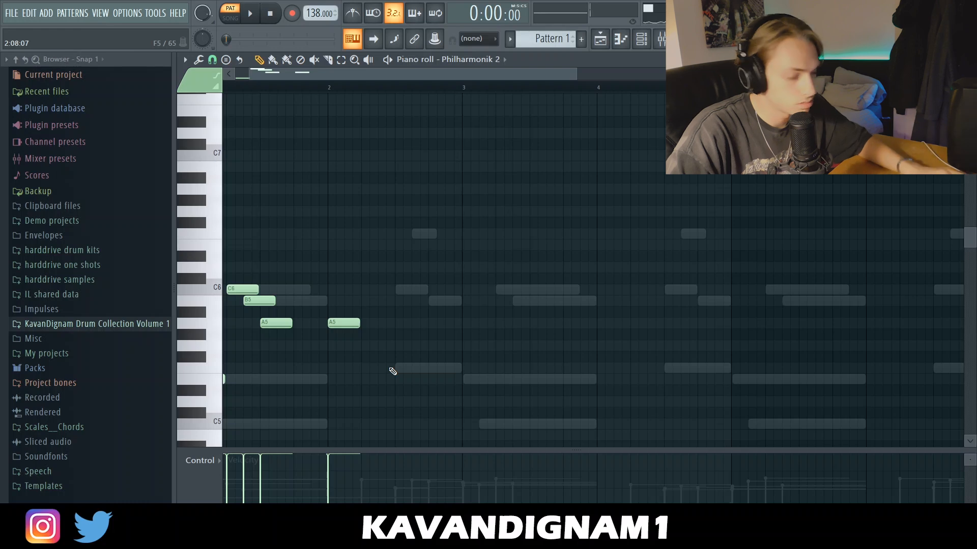
key(space)
click(413, 368)
click(427, 322)
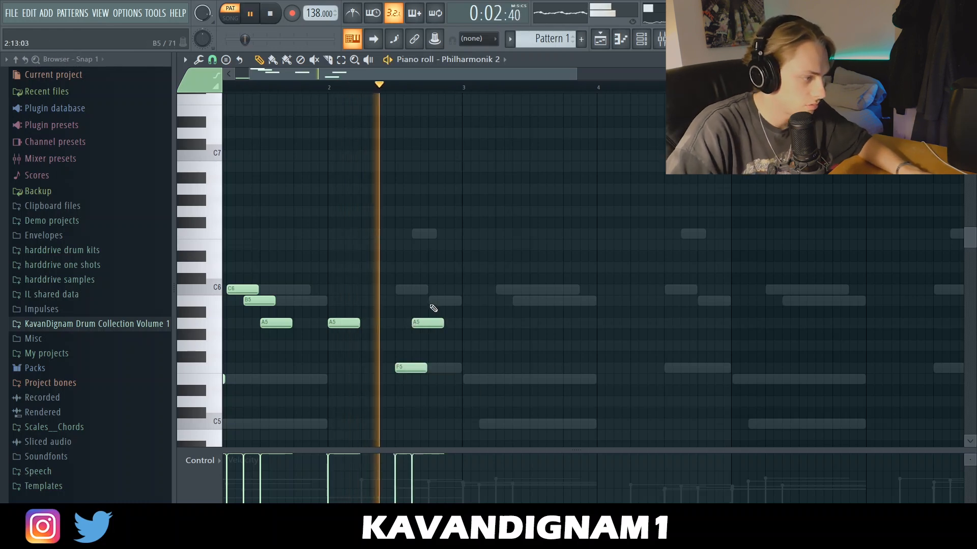
click(444, 301)
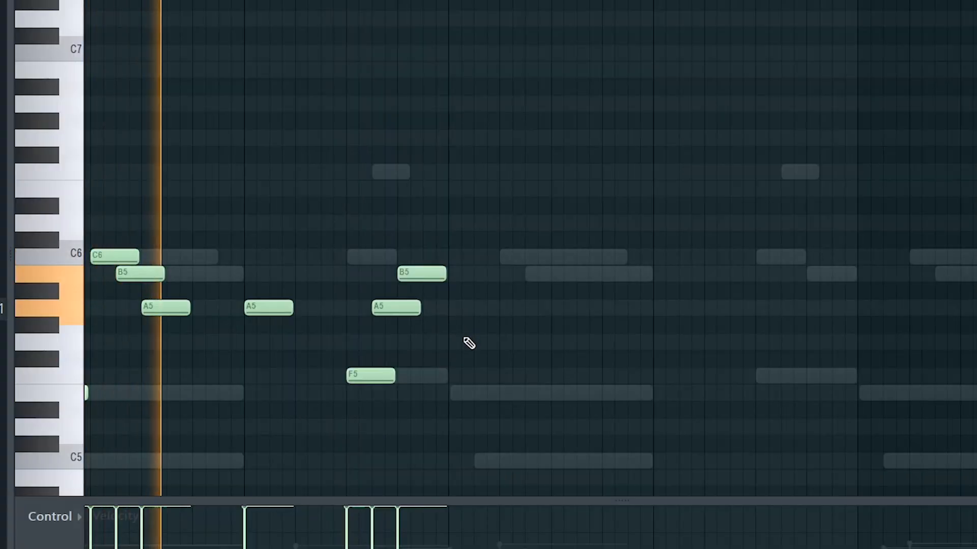
Step: Duplicate the two-bar violin phrase into bars 3 and 4 and clear the selection
key(ctrl+b)
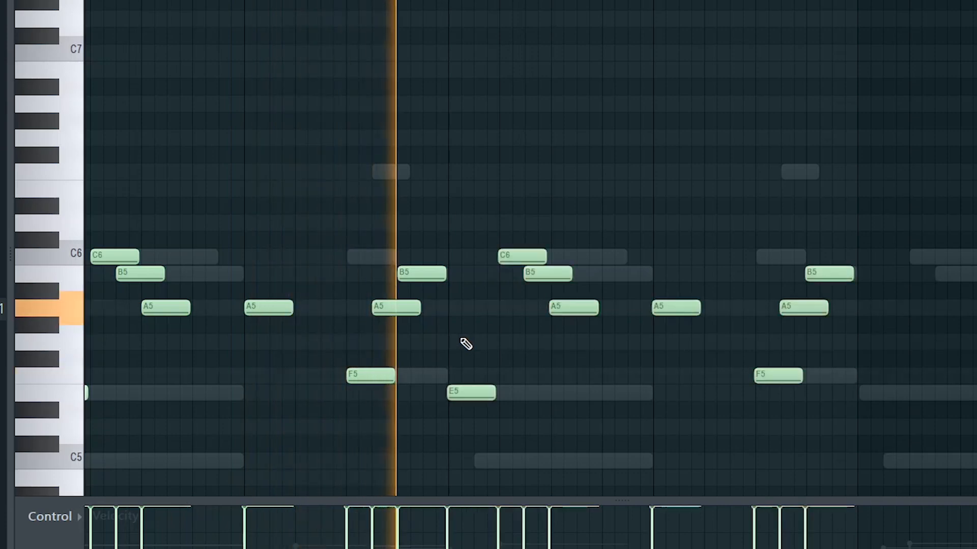
key(ctrl+d)
scroll(461, 342, down, 2)
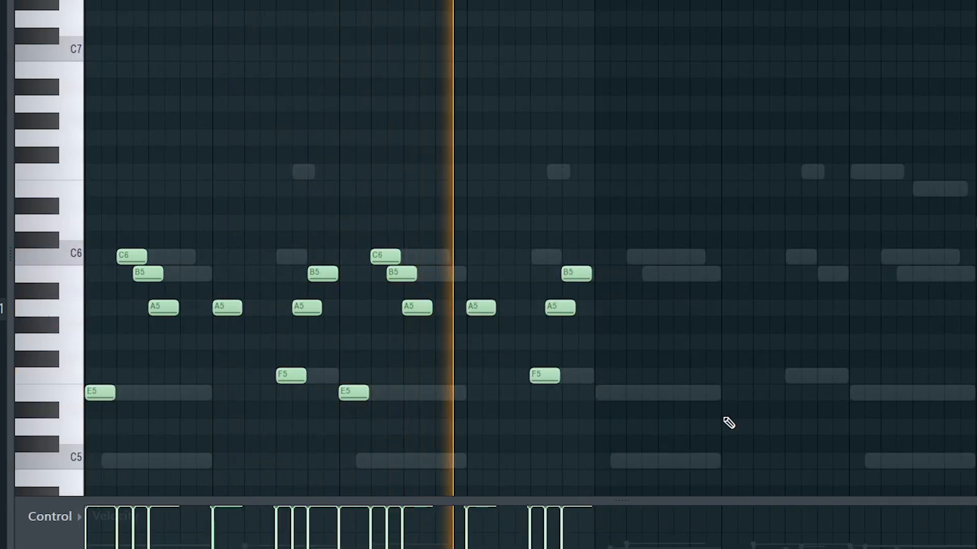
Step: Add an extra A5 note to the violin line in bar 4, just before the F5
key(space)
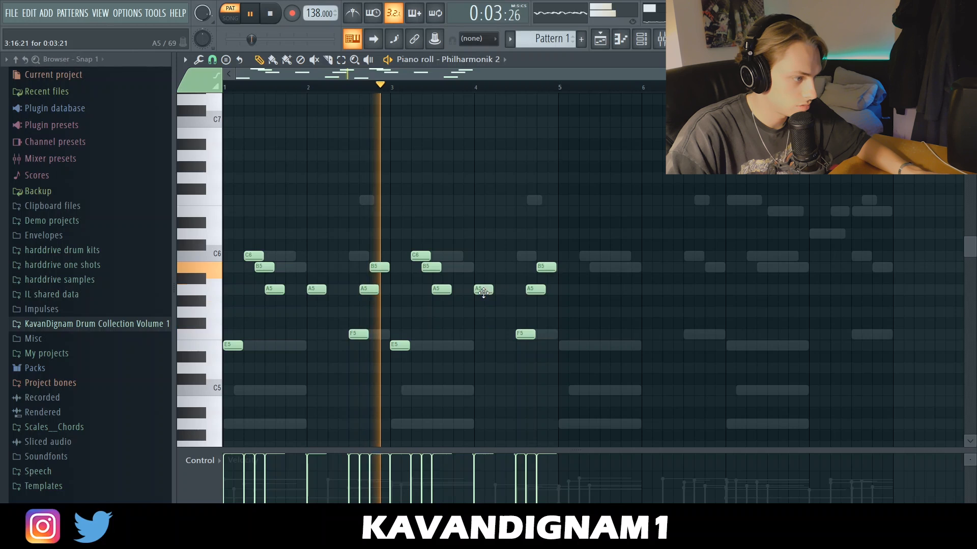
scroll(509, 295, up, 2)
click(532, 293)
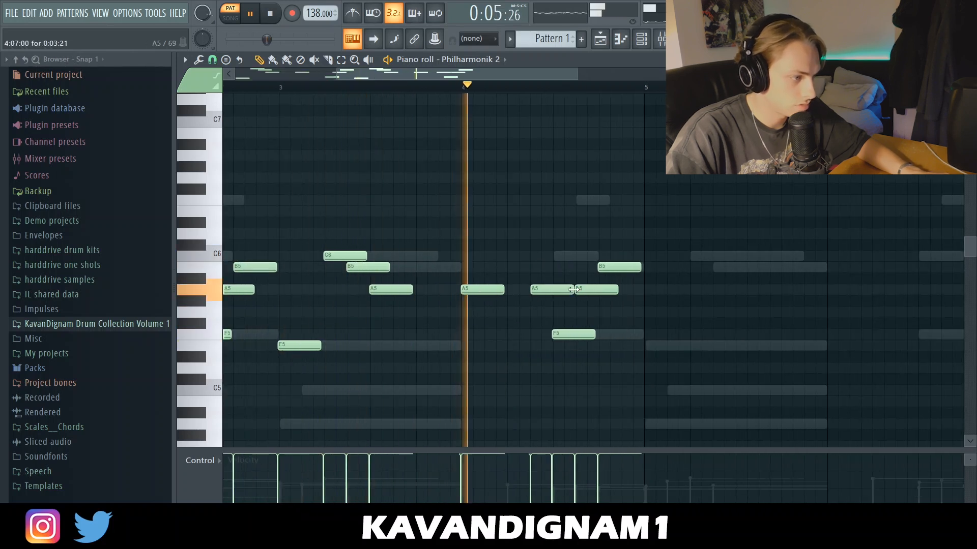
key(space)
Step: Duplicate the four-bar violin phrase into bars 5 to 8 and select all of its notes
scroll(420, 90, down, 3)
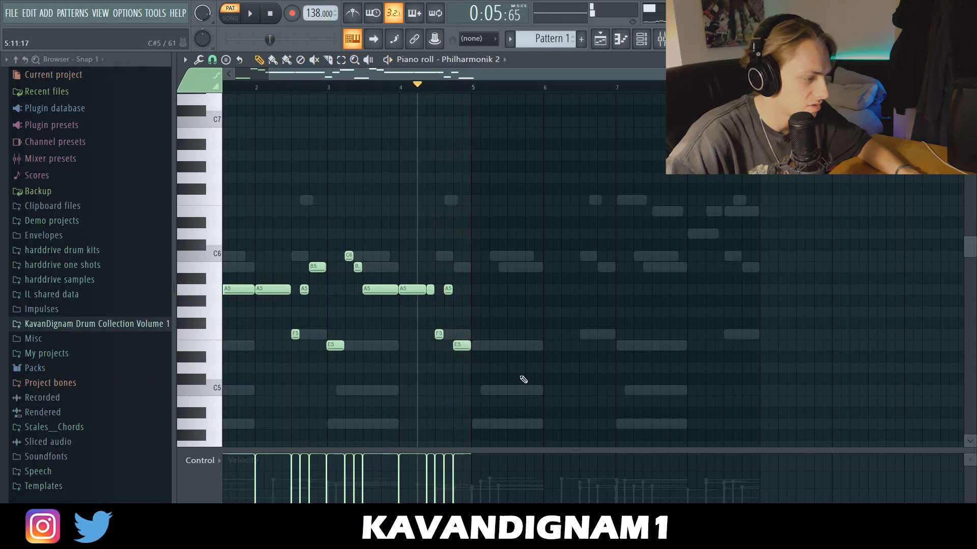
key(ctrl+b)
key(ctrl+a)
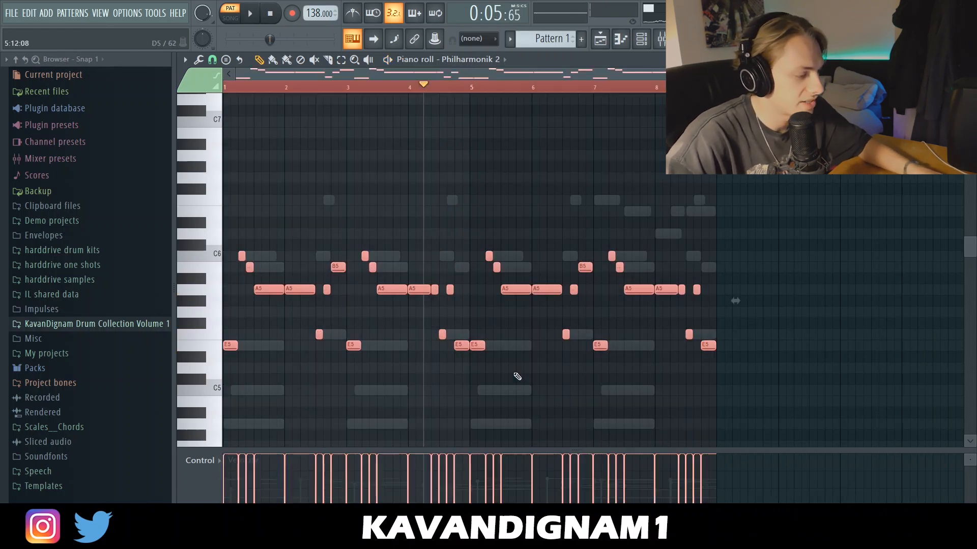
Step: Randomize the pan and velocity levels of the first violin line's notes using bipolar offset, and play the result
key(ctrl+d)
key(alt+r)
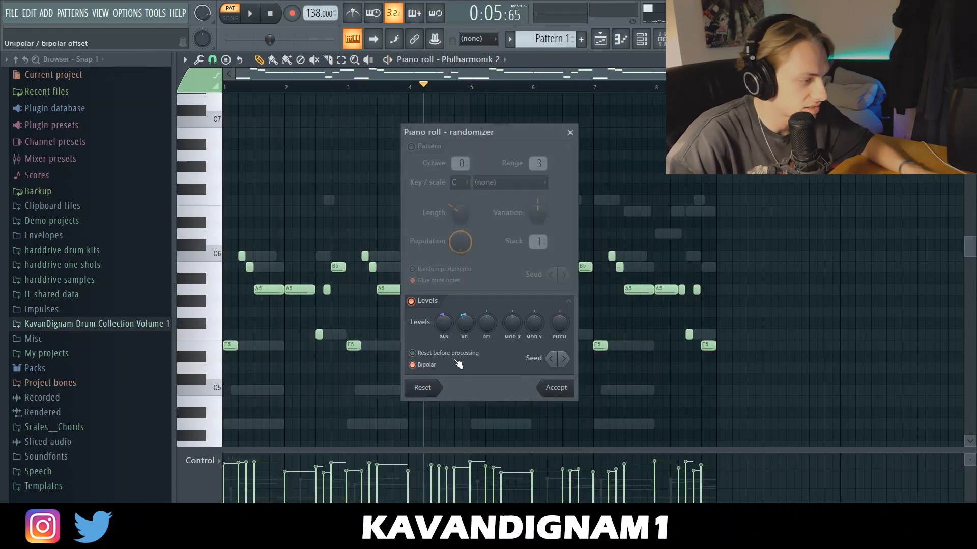
click(538, 382)
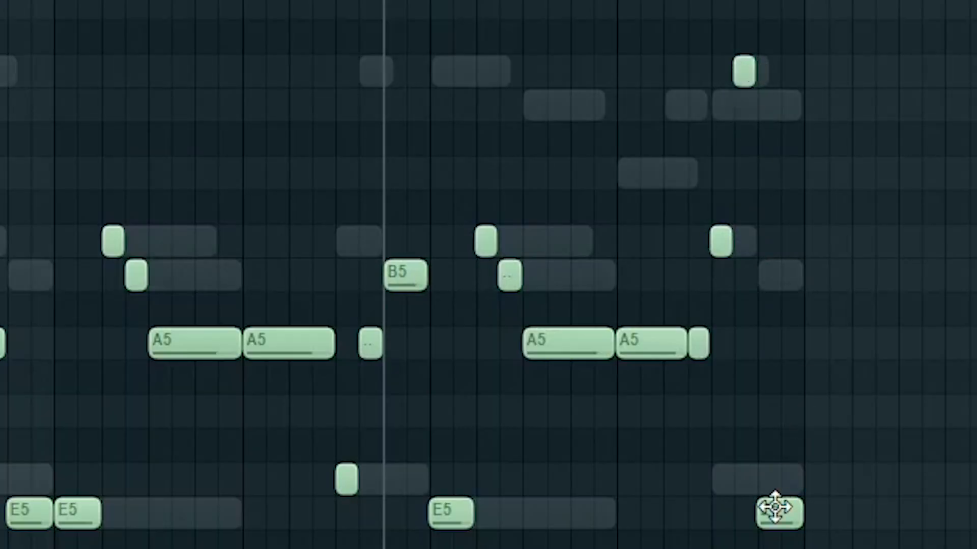
key(space)
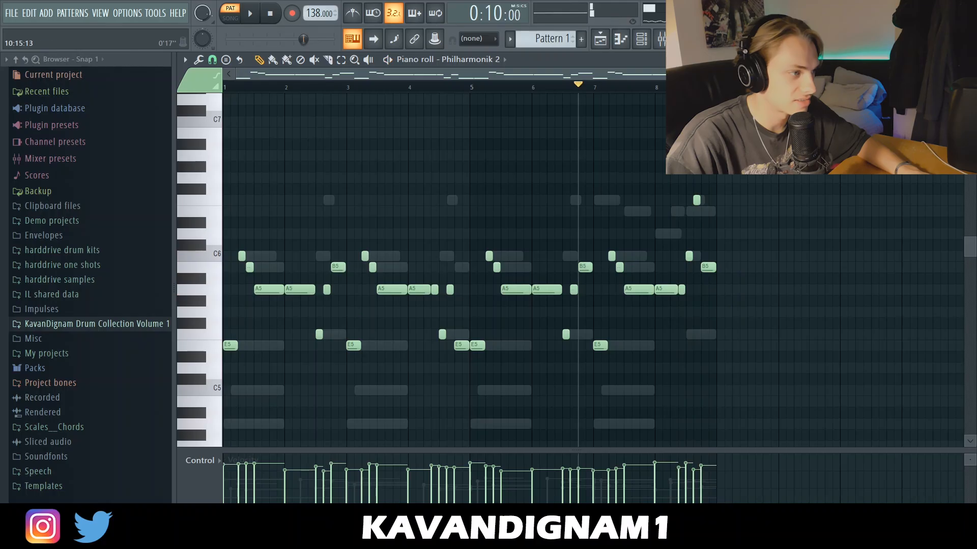
Step: In the second Philharmonik 2, browse the solo strings to the Violin Sustain instruments
click(640, 40)
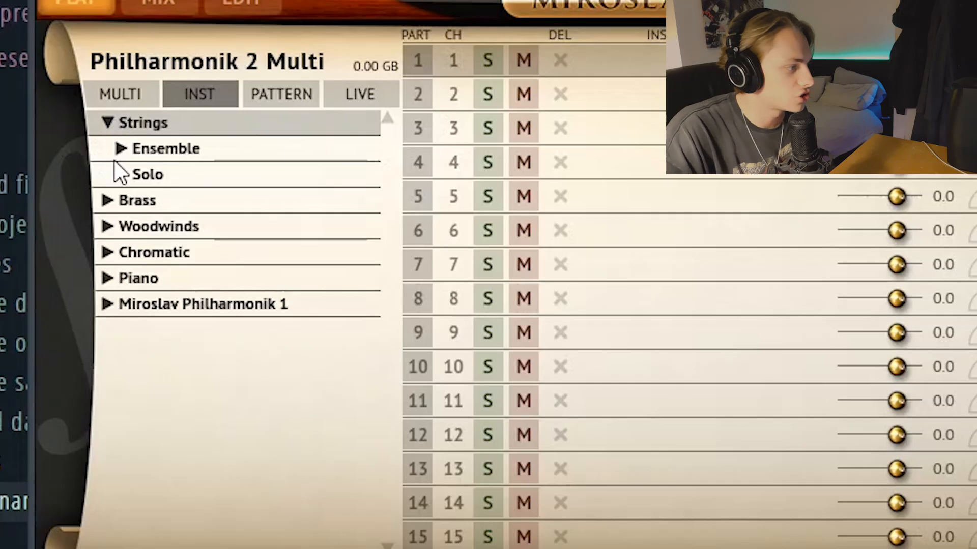
click(117, 178)
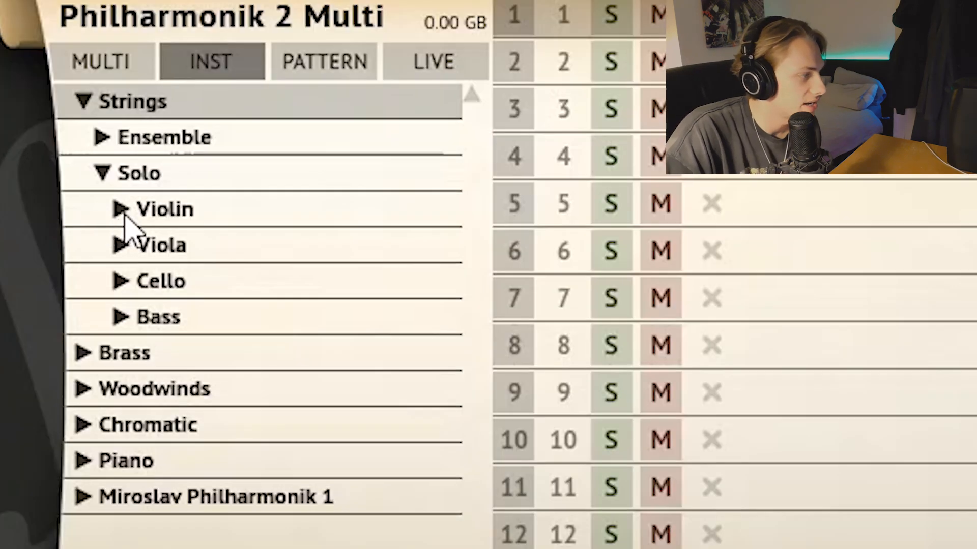
click(123, 217)
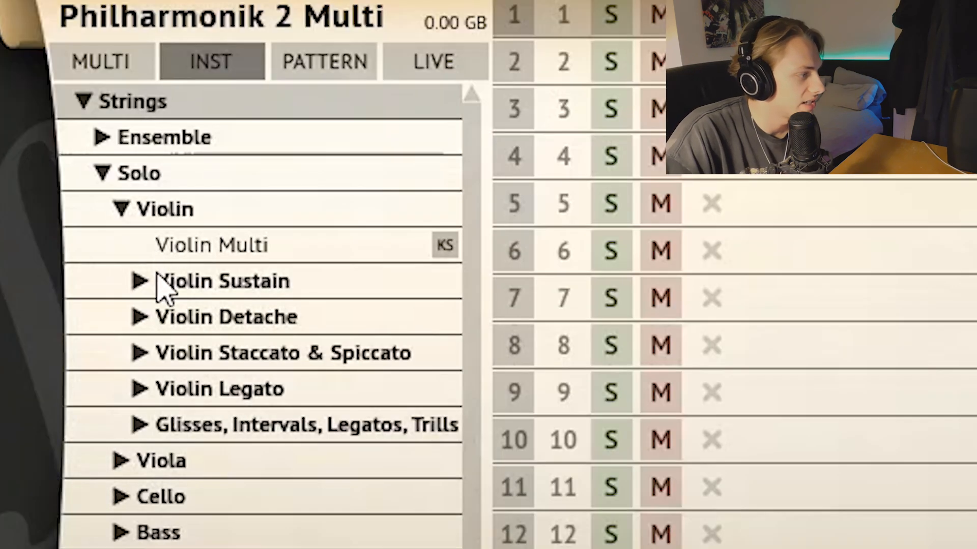
click(160, 275)
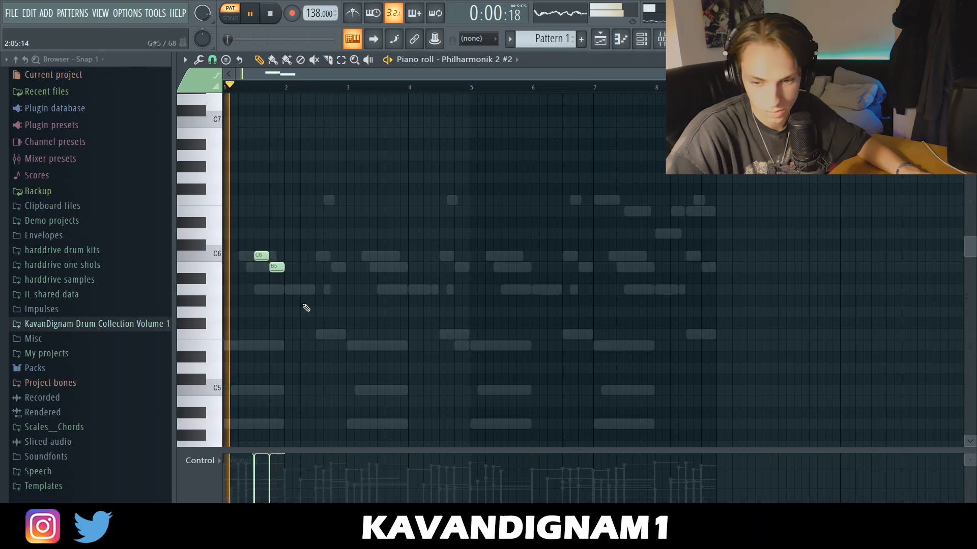
Step: Add F5 in bar 2 and an A5, B5, C6 run in bar 3, and remove the run's overlaps with quick legato
click(322, 335)
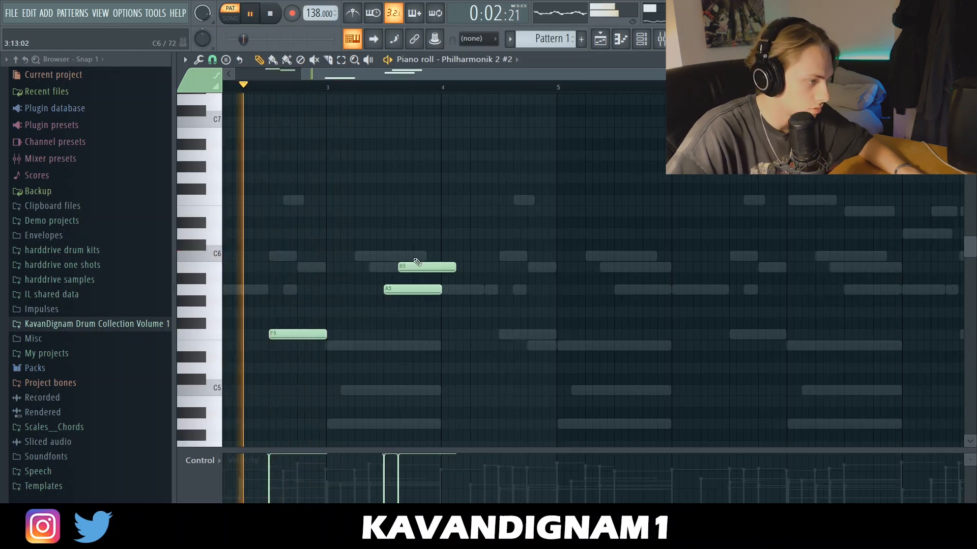
click(417, 255)
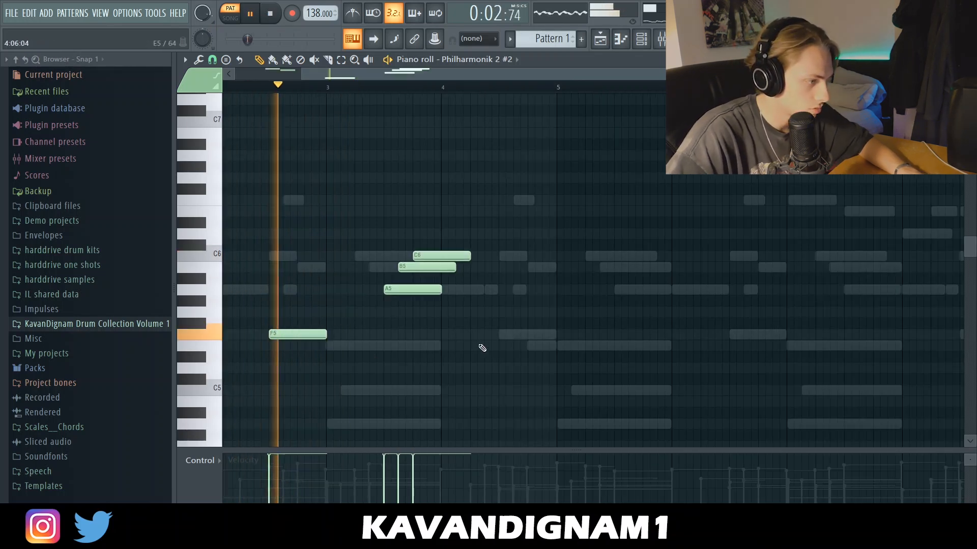
drag(480, 342, 389, 187)
key(ctrl+l)
key(ctrl+d)
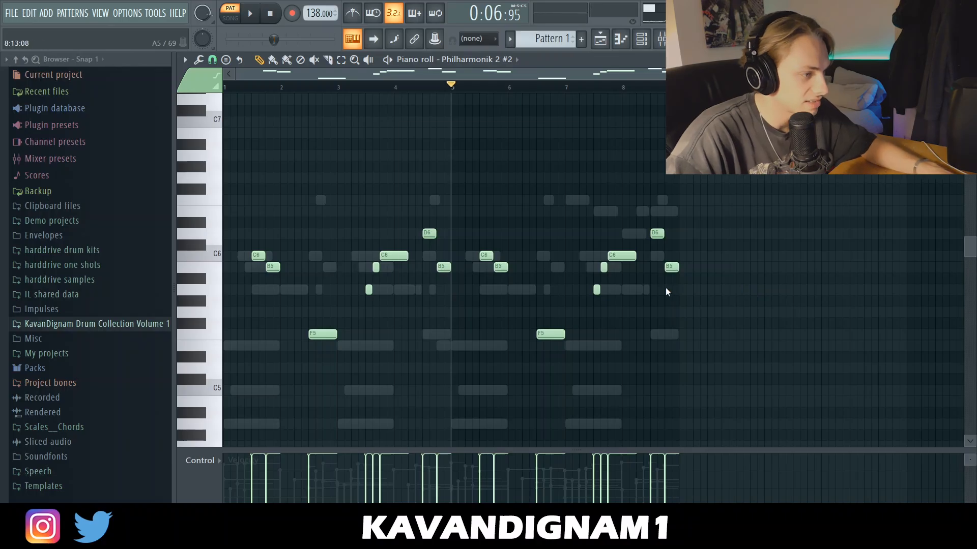
Step: Randomize the pan and velocity levels of all notes in the second violin line, using bipolar offset
key(alt+r)
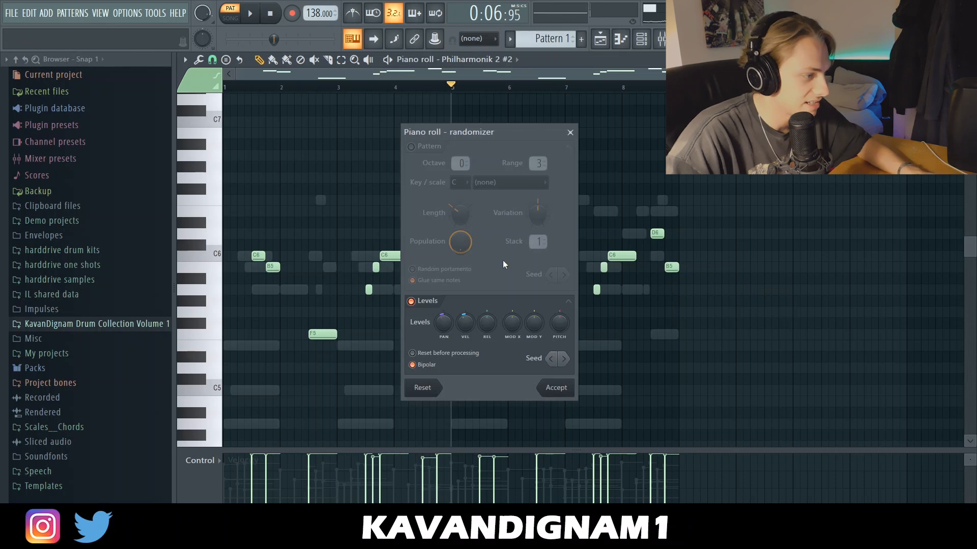
click(570, 132)
key(ctrl+a)
key(ctrl+d)
key(ctrl+a)
key(ctrl+d)
key(alt+r)
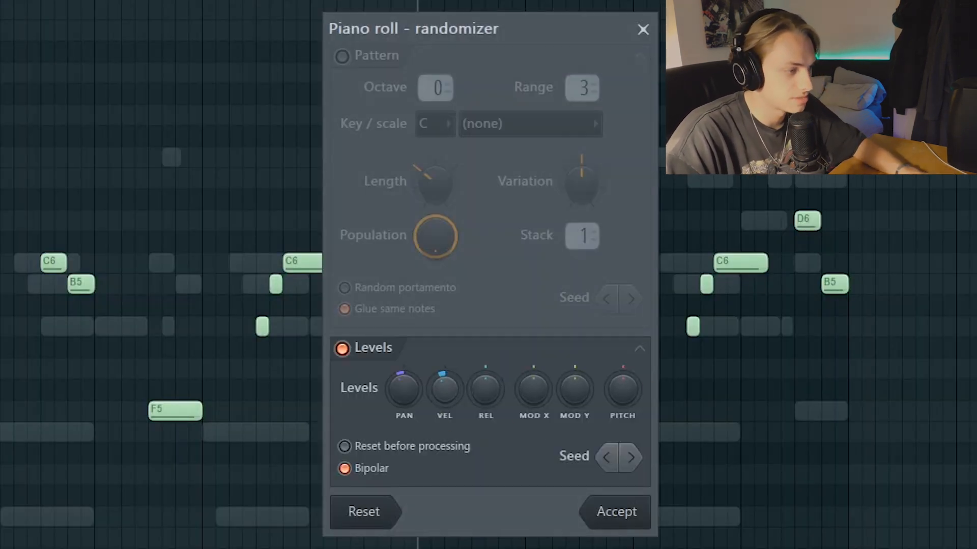
click(606, 515)
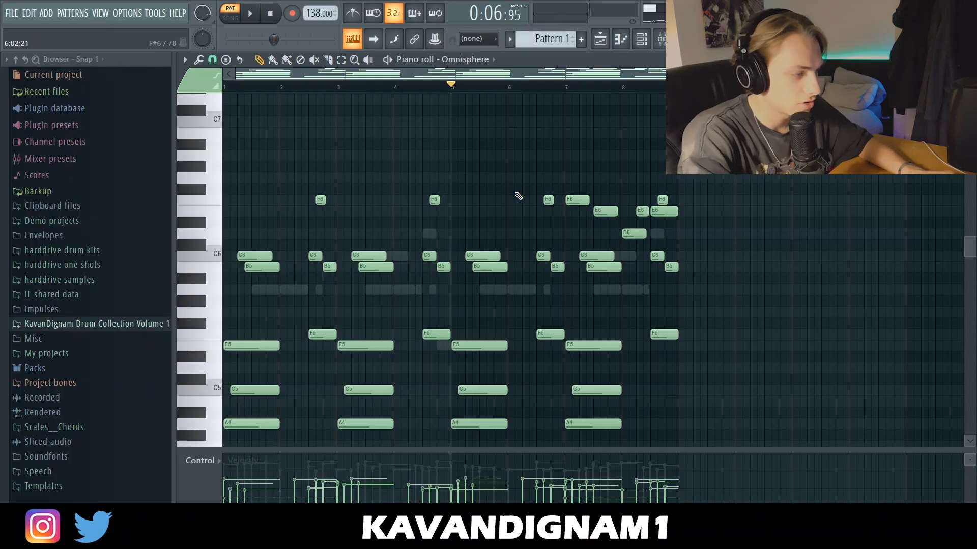
Step: Duplicate the first four bars of the Vox Runs Module_3 part so its two-bar B4 note repeats from bar 5
scroll(518, 196, down, 1)
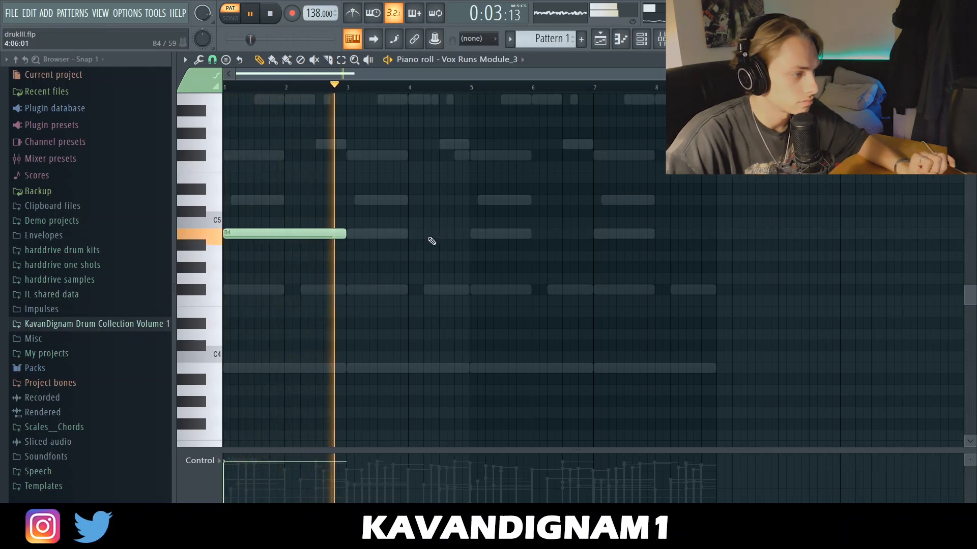
drag(474, 92, 132, 299)
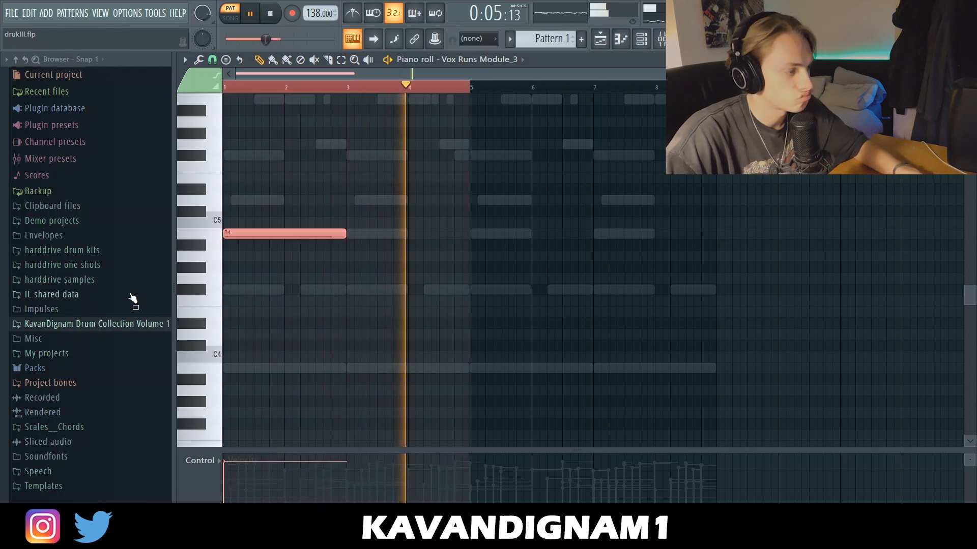
key(ctrl+b)
key(ctrl+d)
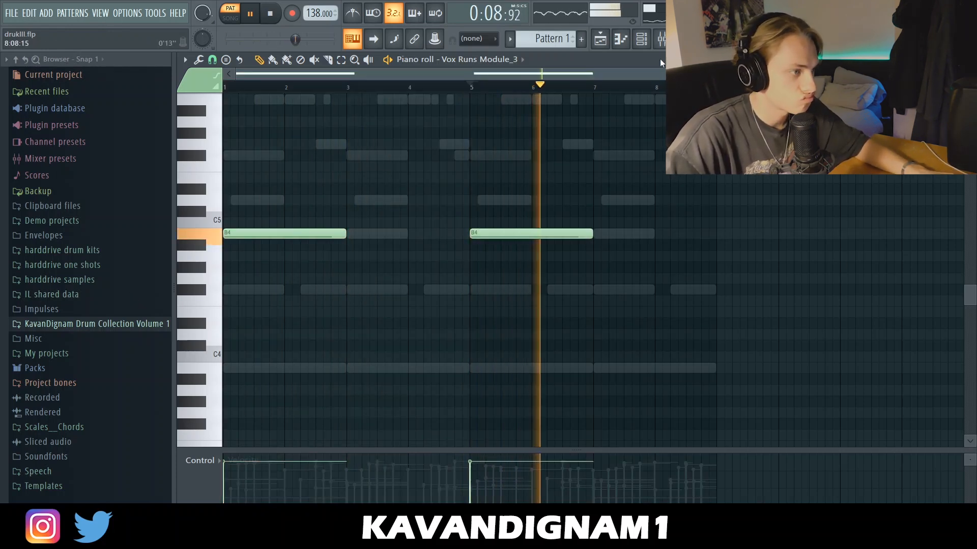
Step: Lower the velocity of both B4 vox notes and clear the selection
key(alt+r)
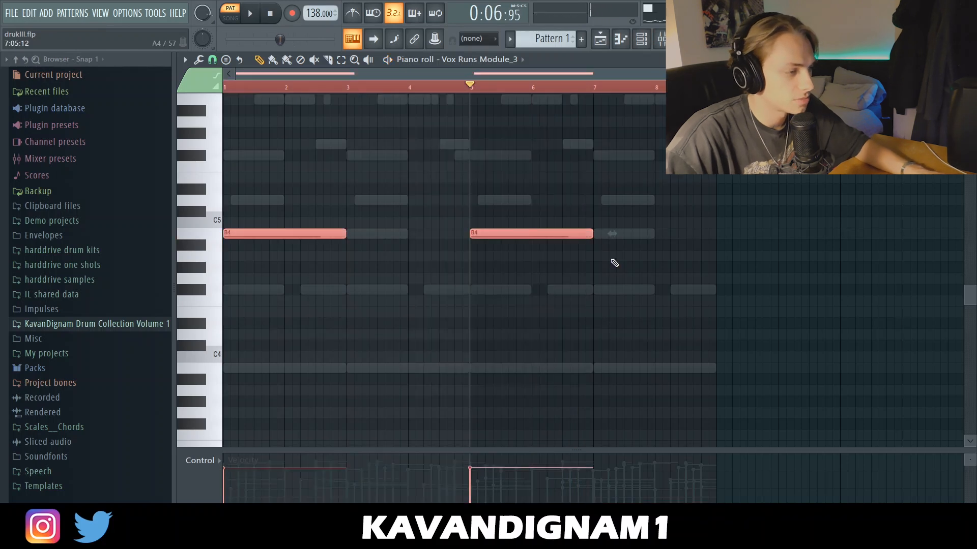
scroll(615, 263, down, 2)
key(ctrl+d)
Step: Route the Omnisphere, both Philharmonik 2 and Vox Runs Module_3 channels to consecutive mixer tracks starting at track 1
click(642, 45)
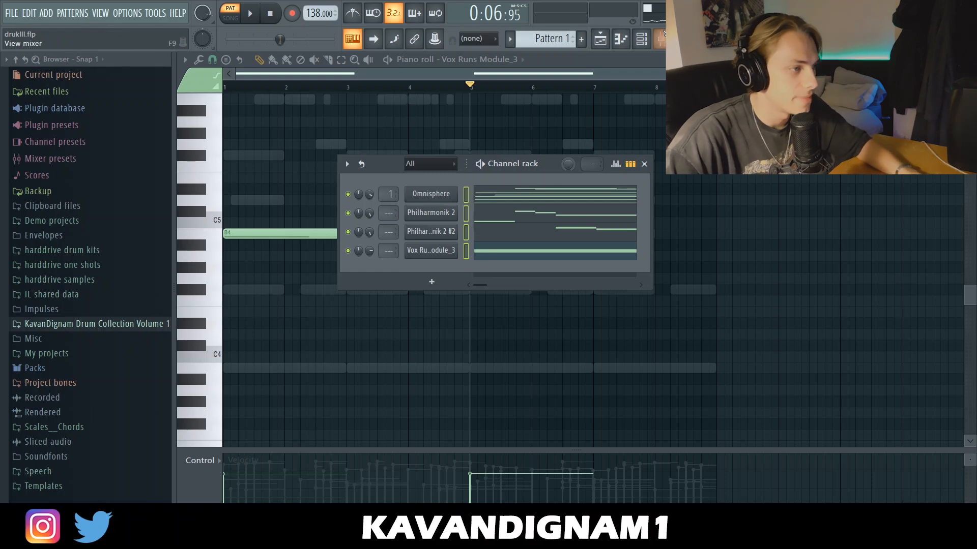
click(662, 36)
right_click(264, 72)
mouse_move(327, 201)
click(448, 203)
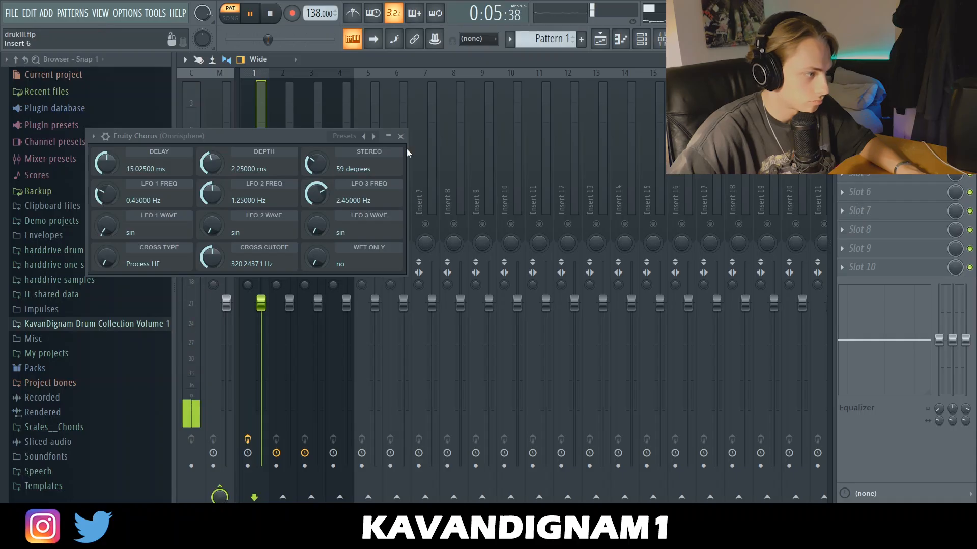
Step: Reduce the Fruity Chorus mix on the Omnisphere track and add ValhallaVintageVerb_x64 with its mix at about 9.6 %
click(400, 136)
drag(956, 98, 955, 132)
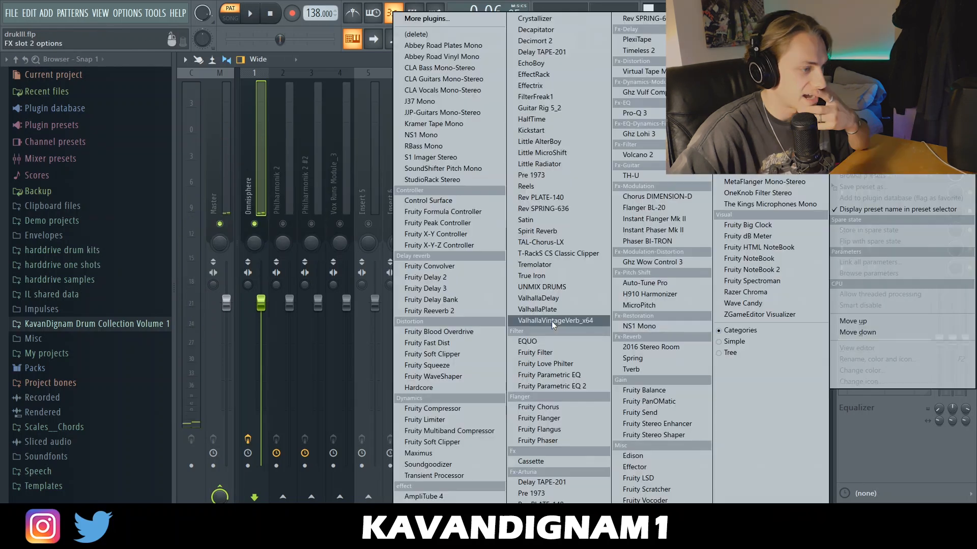
click(551, 322)
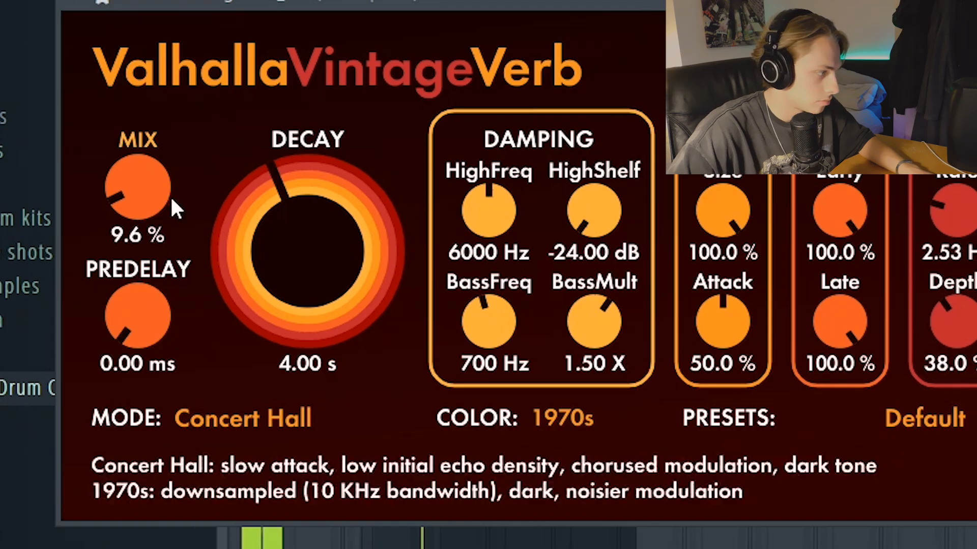
scroll(146, 242, down, 2)
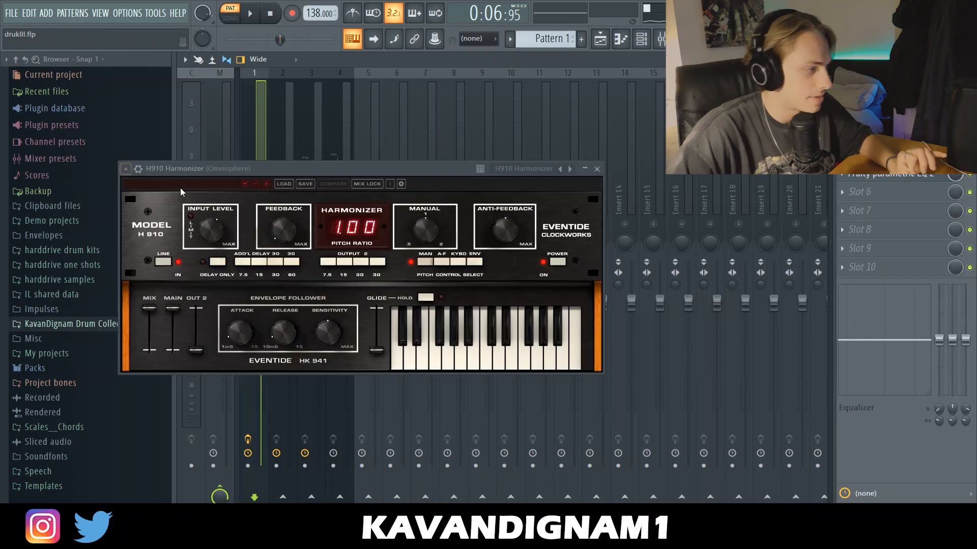
Step: Load the "07 - Shimmer Delay" preset from Delays and Ambience in the H910 Harmonizer on the Omnisphere track
click(182, 189)
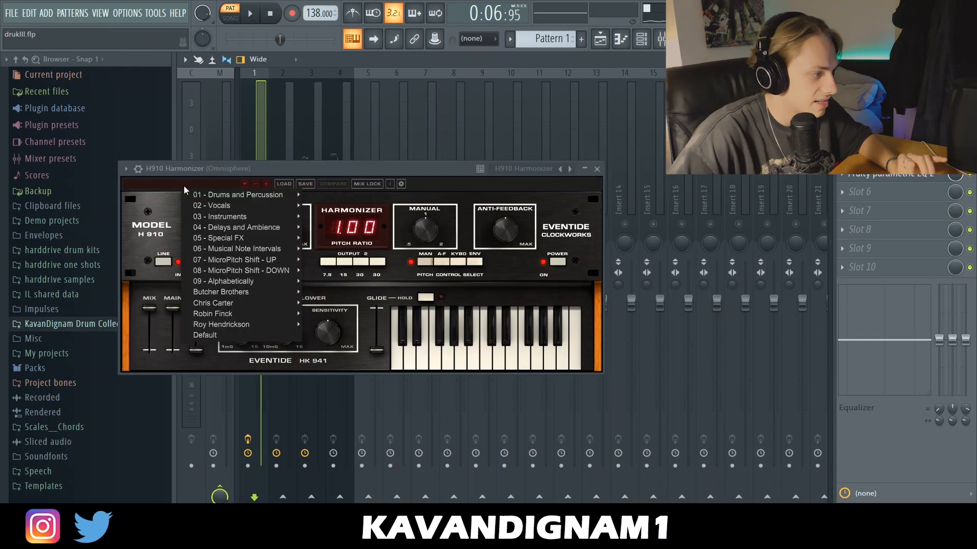
mouse_move(251, 234)
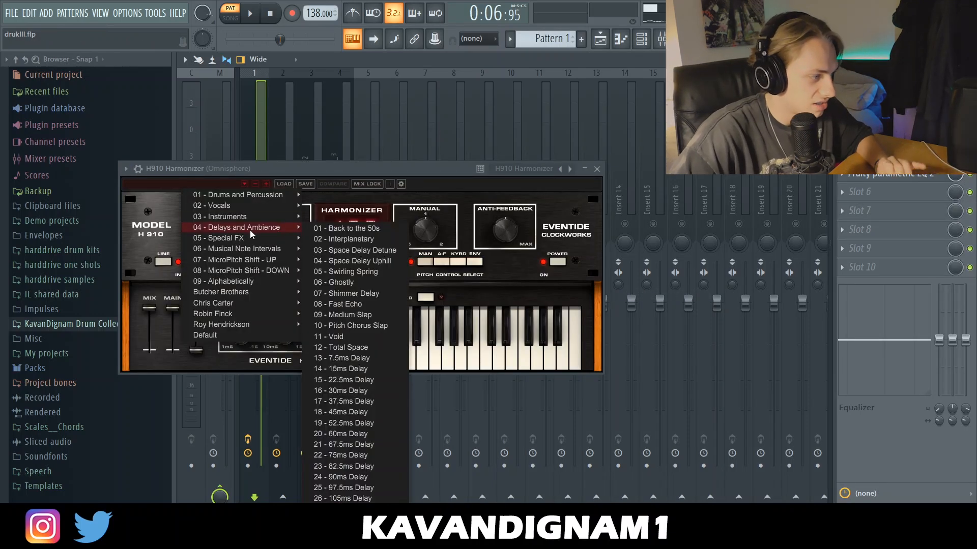
click(362, 295)
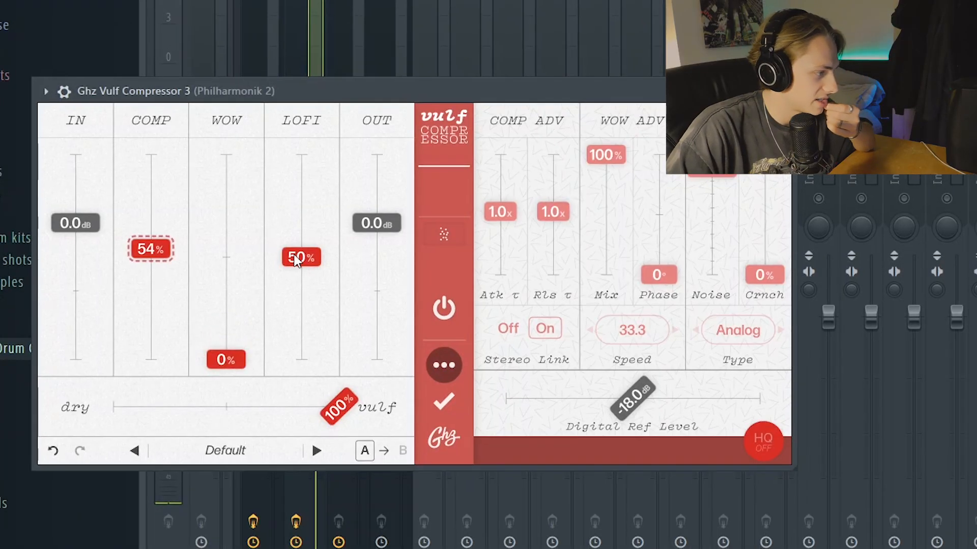
Step: Lower the lofi amount of the Ghz Vulf Compressor on the Philharmonik 2 track and play back the pattern to check the mix
drag(297, 260, 303, 324)
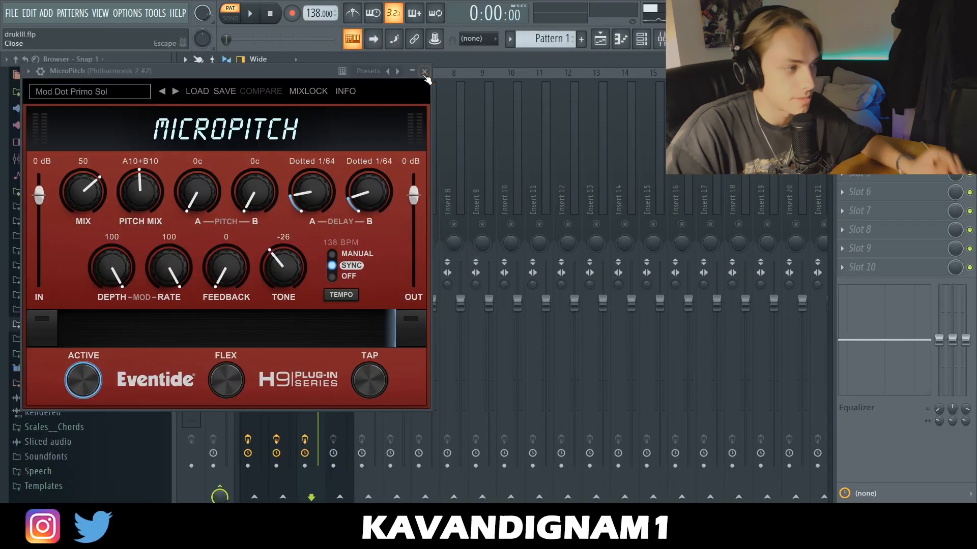
click(663, 20)
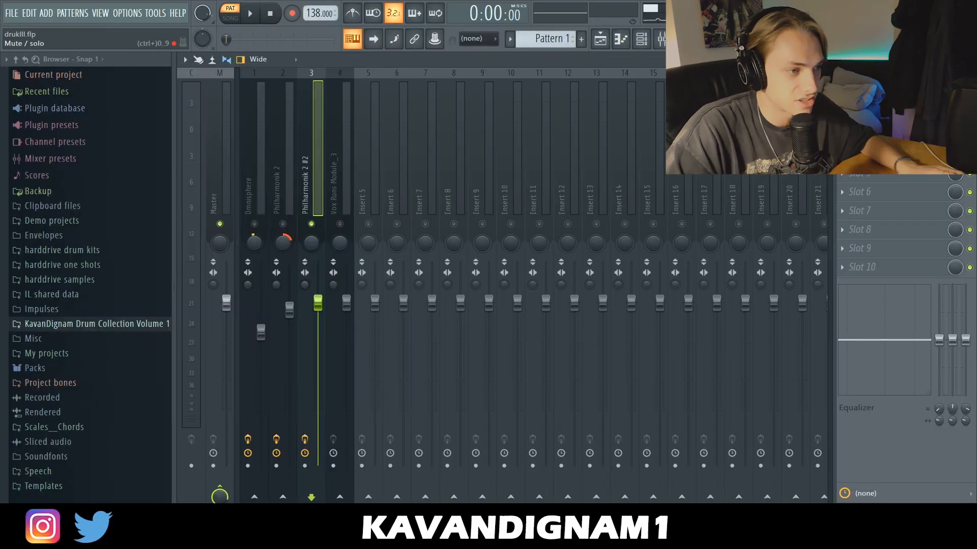
key(space)
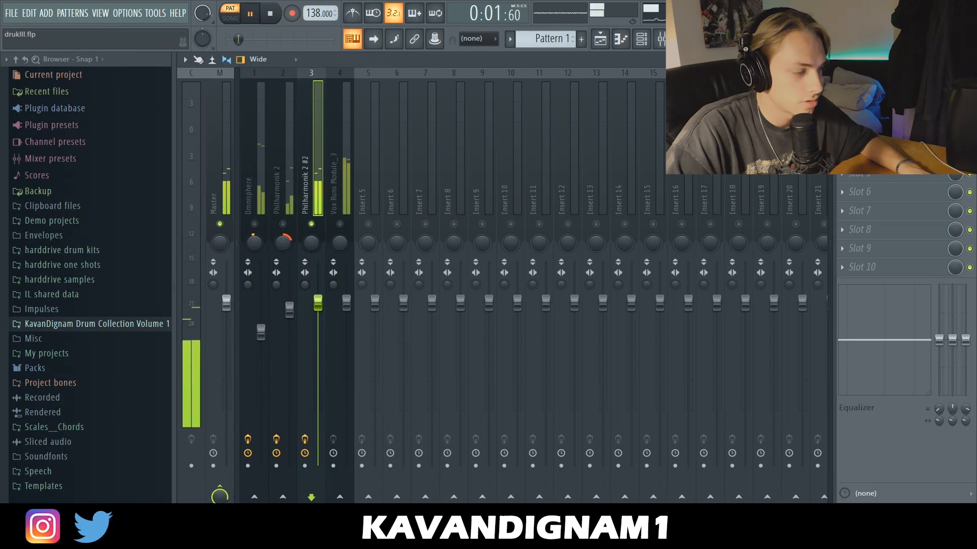
key(space)
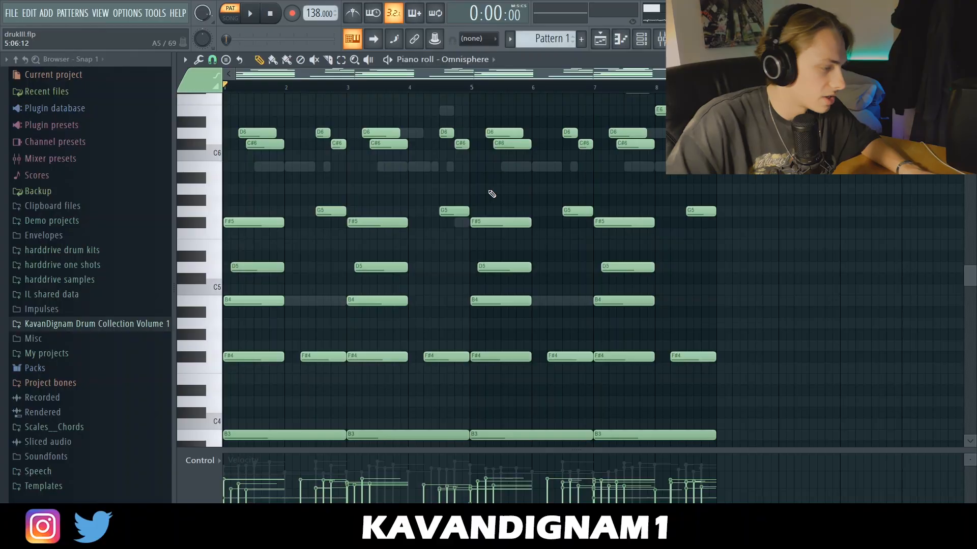
Step: Set the created vibrato shape to sine wave in Auto-Tune Pro on the Vox Runs Module_3 track
key(F9)
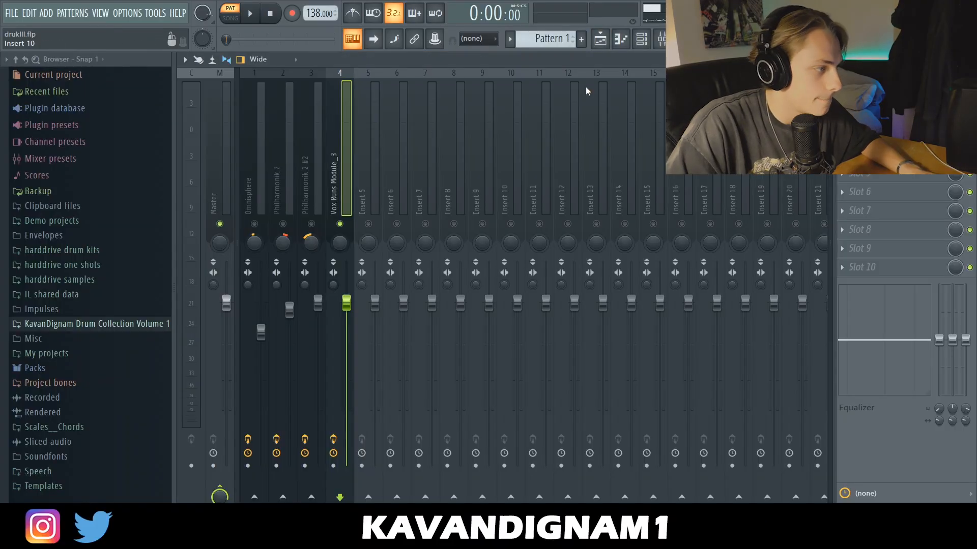
click(640, 41)
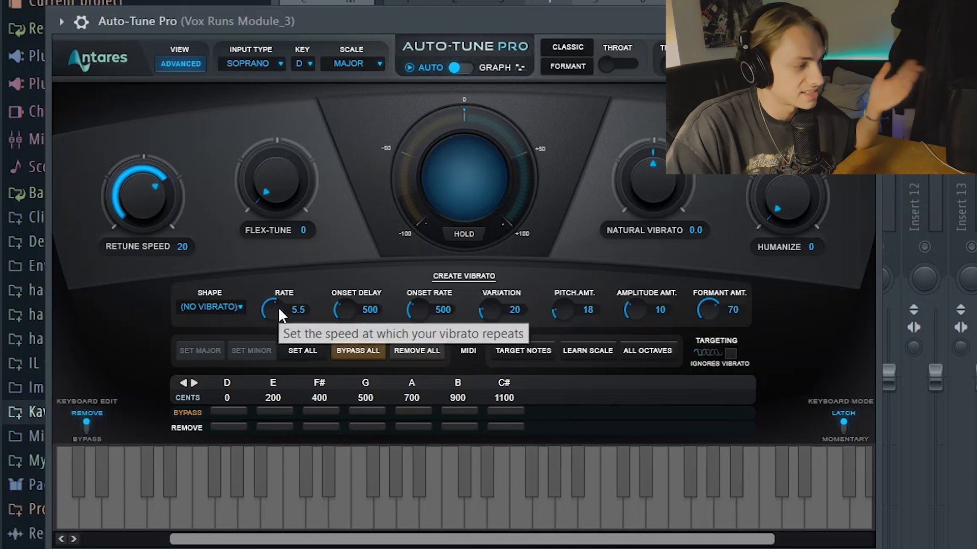
click(209, 306)
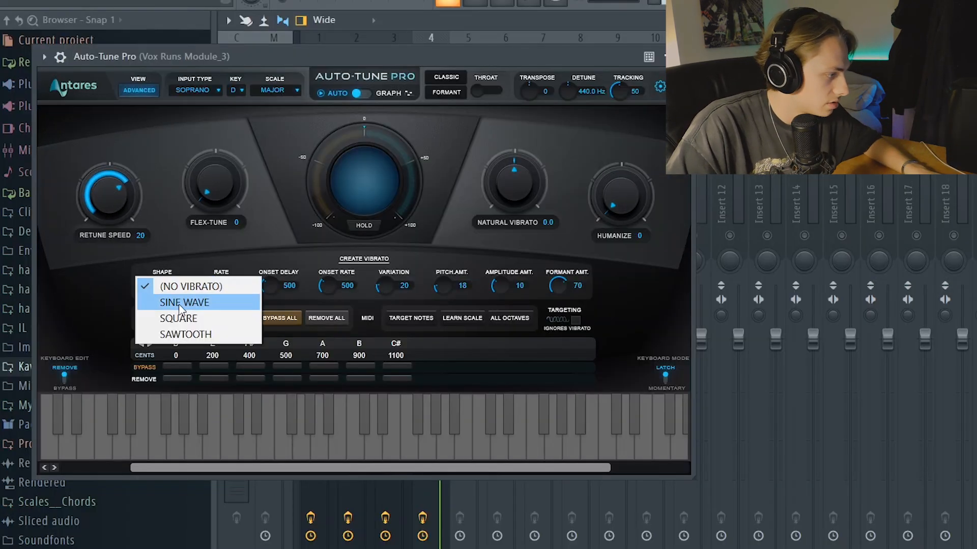
click(181, 303)
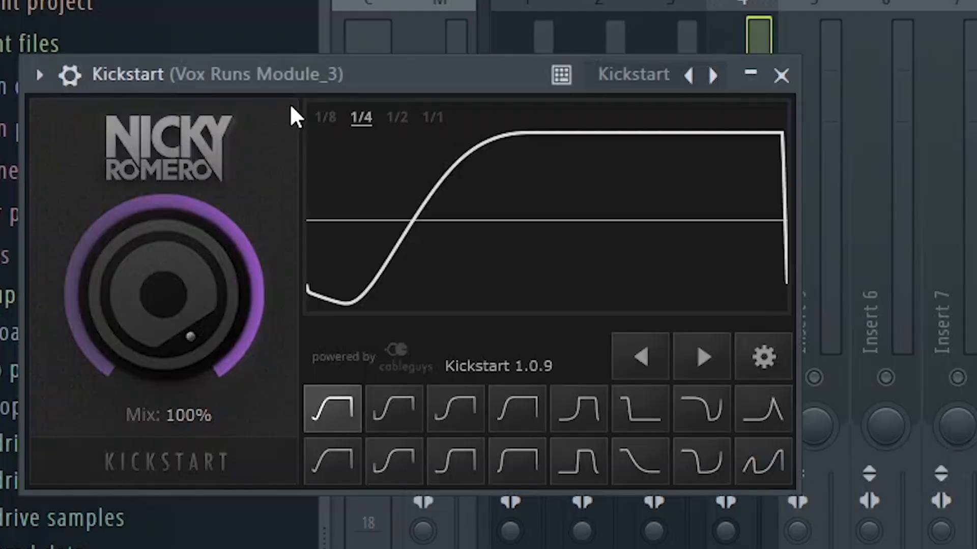
Step: Set Kickstart on the Vox Runs Module_3 track to a 1/8 rate and stop playback
click(325, 118)
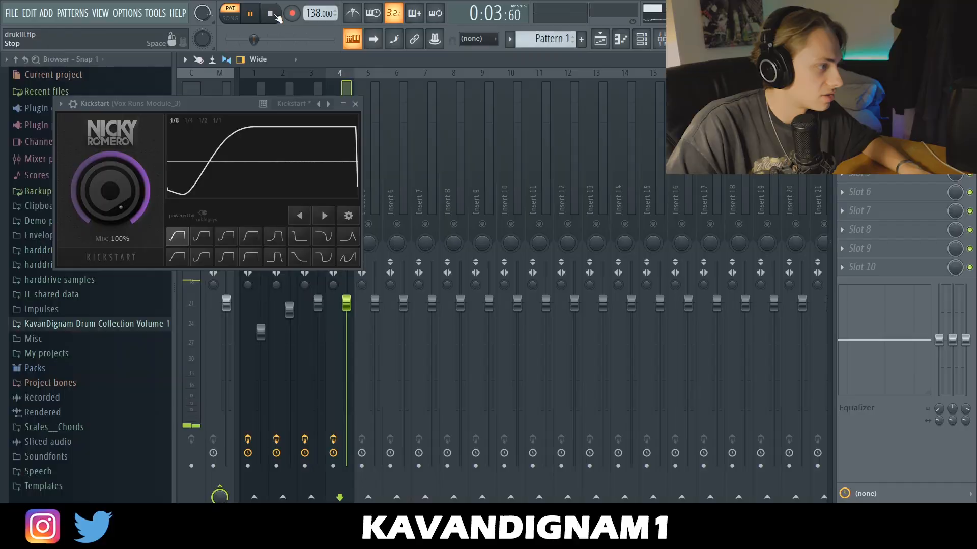
click(276, 17)
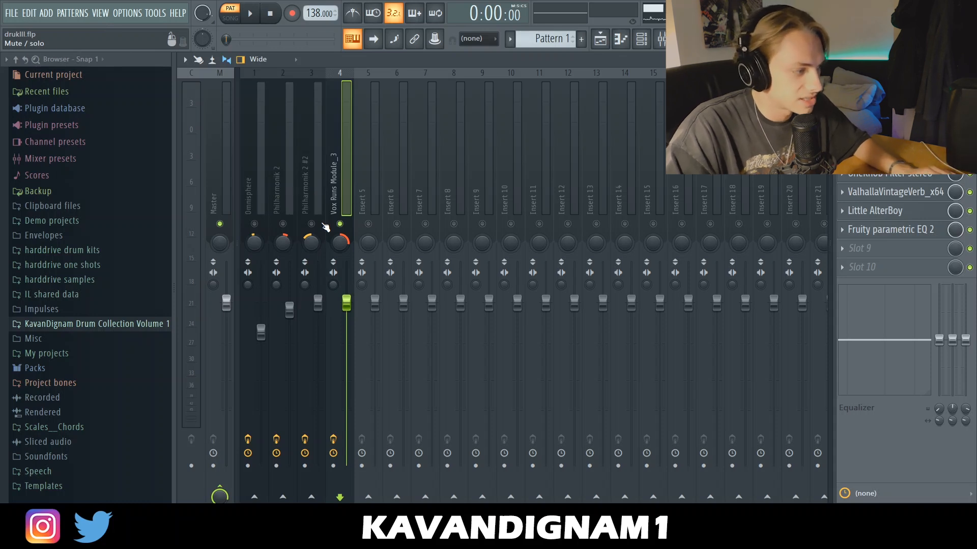
Step: Clear the vox solo and arm the Omnisphere, both Philharmonik 2 and Vox Runs Module_3 mixer tracks for rendering to audio clips
click(312, 224)
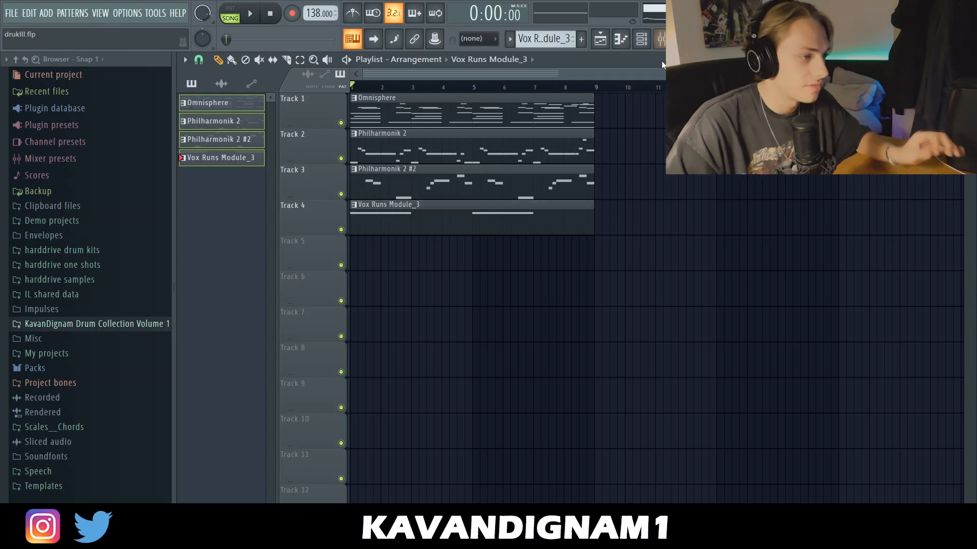
click(660, 39)
click(248, 466)
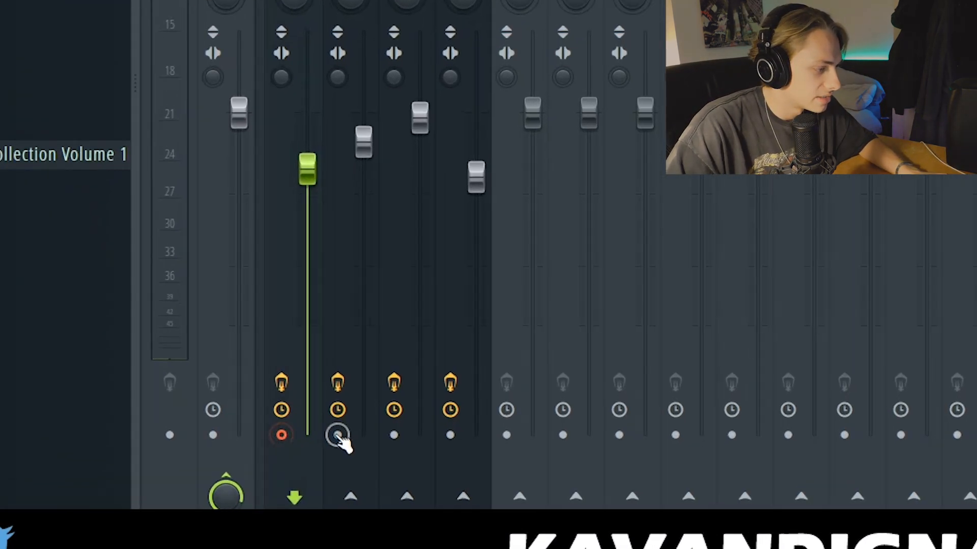
click(276, 466)
click(305, 466)
click(333, 466)
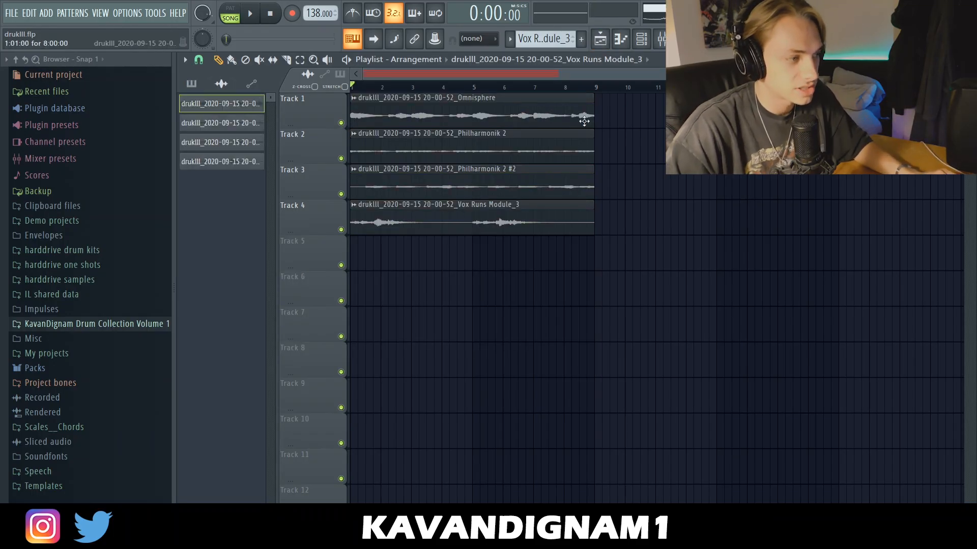
Step: Solo the vox audio track, slice its clip at 1:13 just before the swell, and make the second piece unique
right_click(333, 204)
key(Escape)
right_click(340, 230)
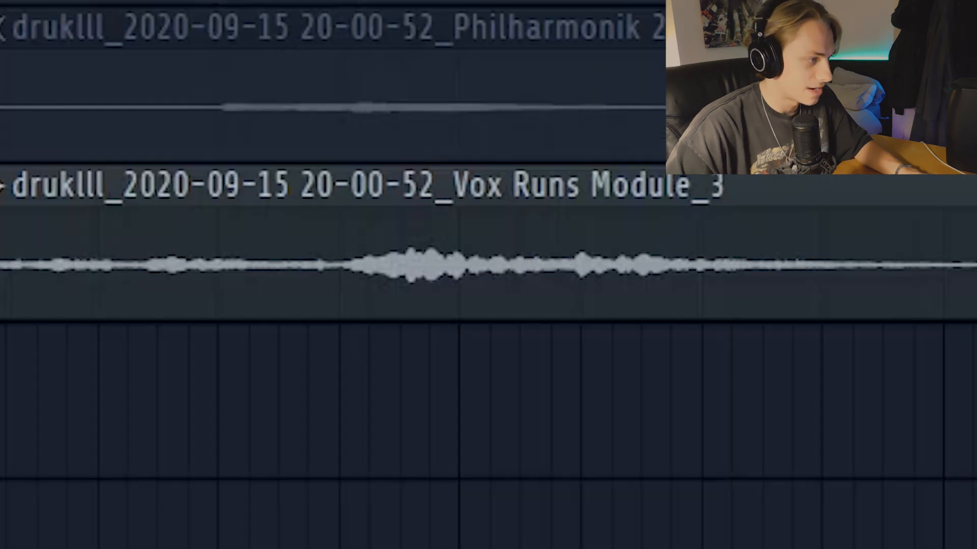
drag(340, 176, 340, 389)
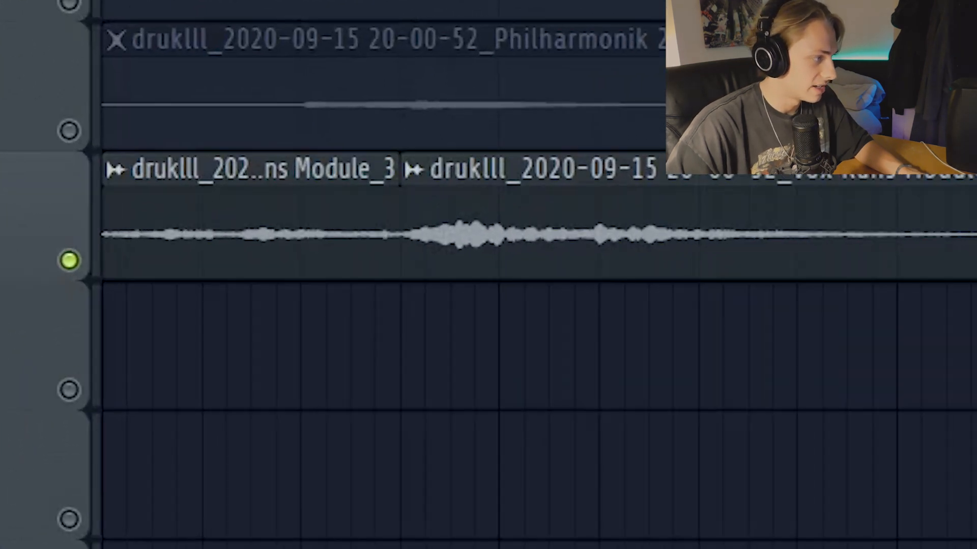
right_click(409, 193)
click(483, 494)
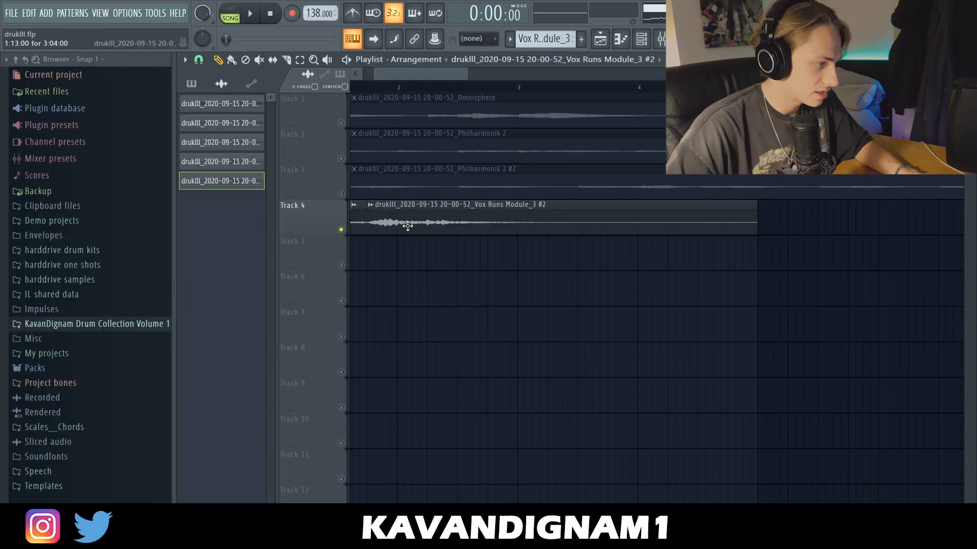
double_click(408, 226)
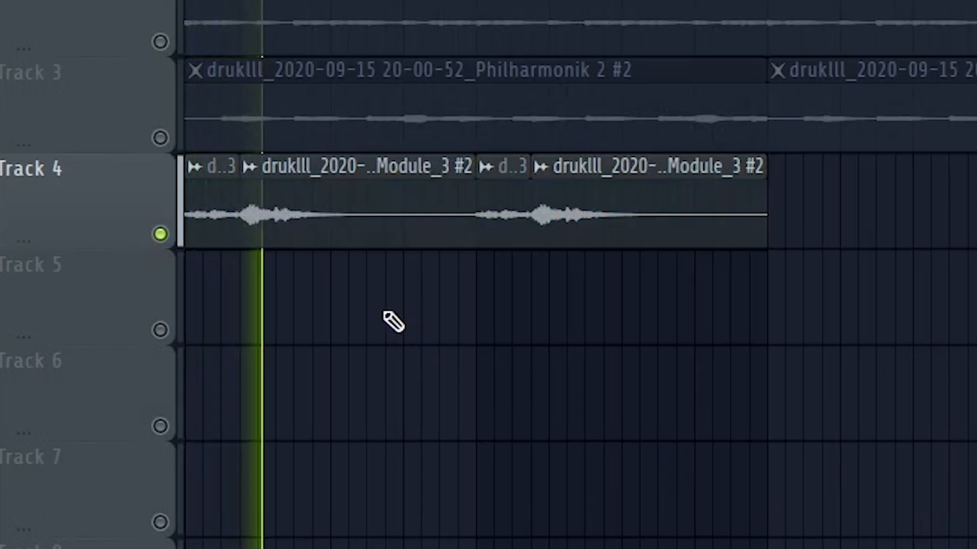
scroll(590, 199, left, 3)
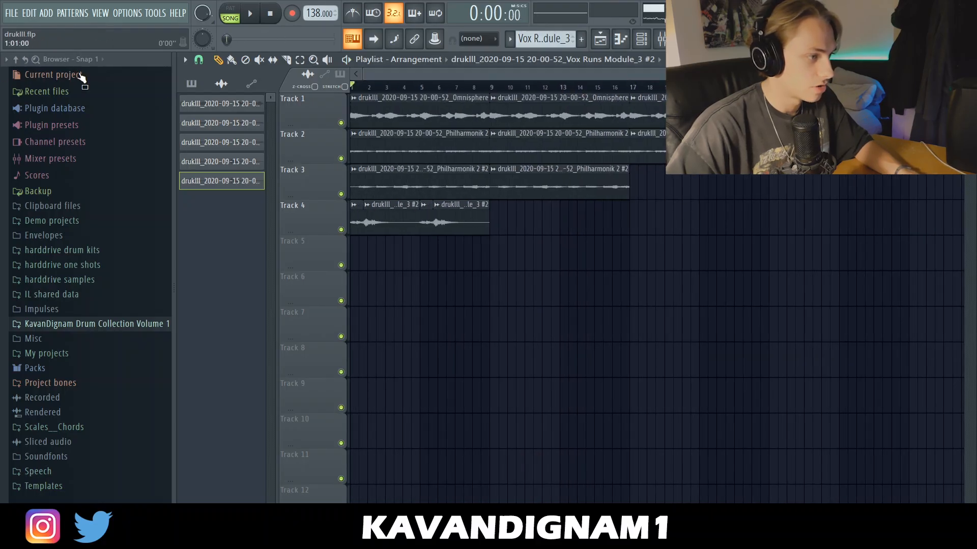
Step: Replace the stem clips on Tracks 1 to 4 with the rendered master clip on Track 1 and set its time-stretching mode to Stretch
click(657, 41)
drag(909, 119, 375, 224)
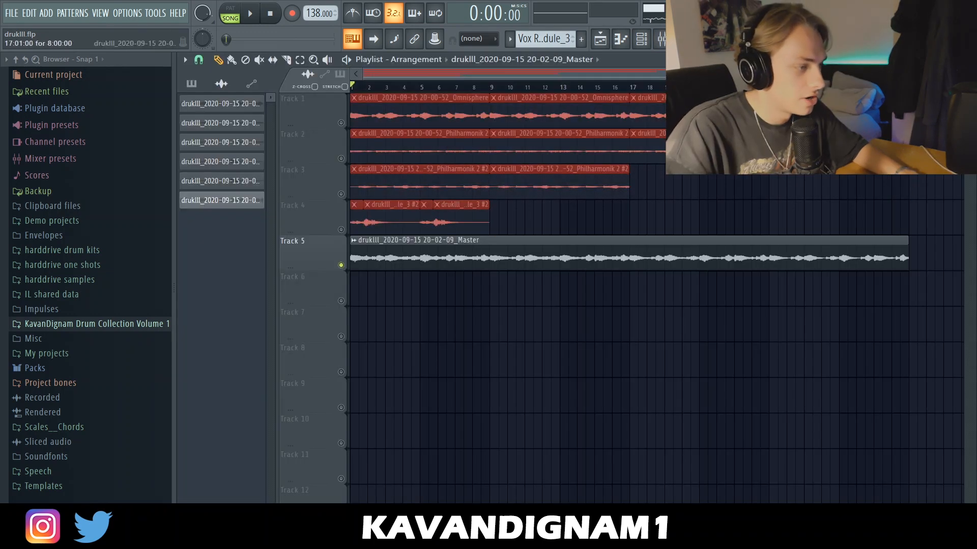
key(Delete)
drag(559, 262, 558, 118)
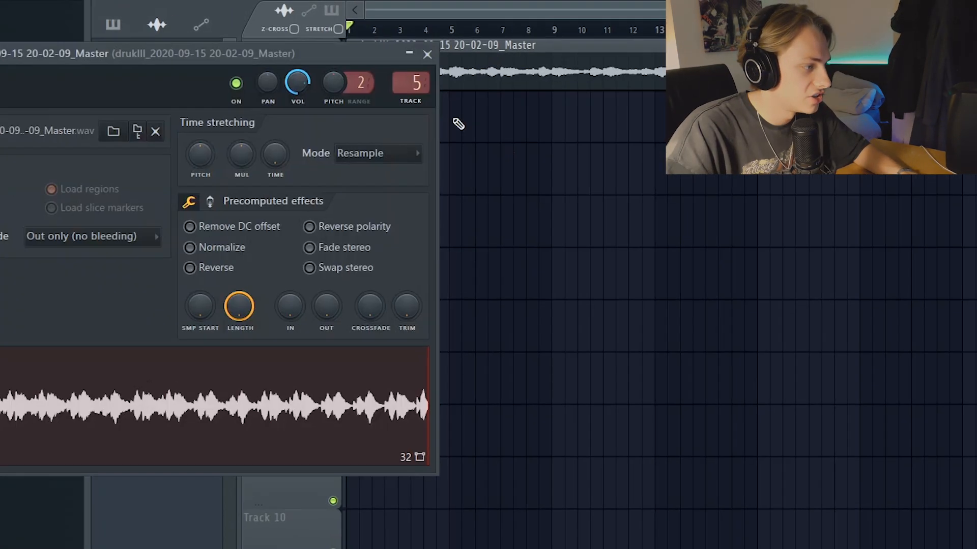
click(382, 155)
click(374, 208)
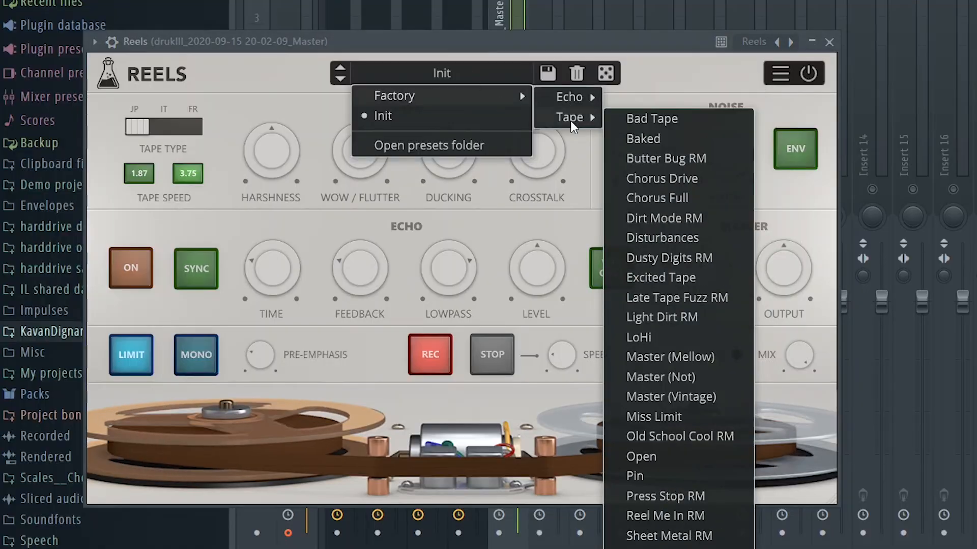
Step: Audition the Bad Tape and Late Tape Fuzz RM tape presets in Reels on the master clip's mixer track
click(626, 116)
click(444, 76)
mouse_move(448, 97)
mouse_move(568, 118)
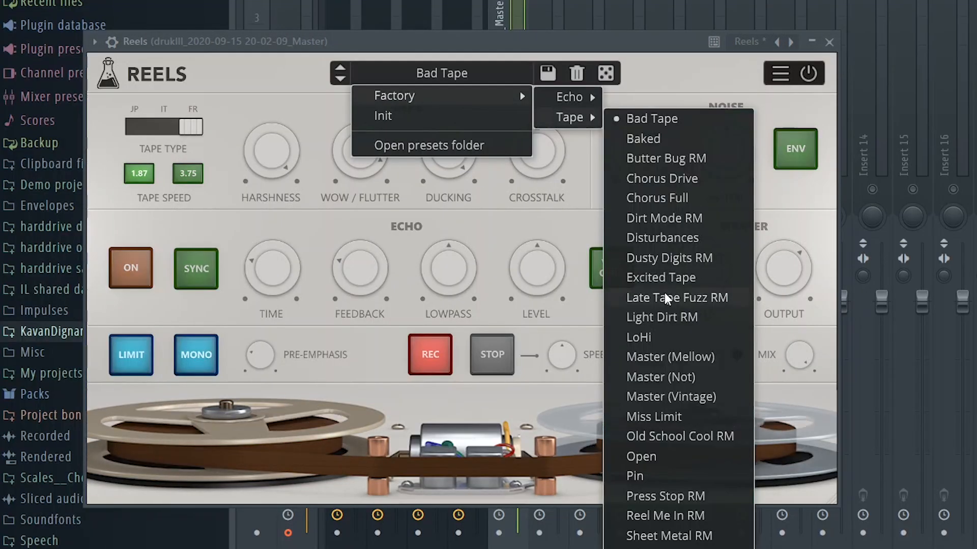
click(663, 296)
Step: Load the factory tape preset Still Bad in Reels
click(447, 75)
mouse_move(453, 96)
mouse_move(562, 119)
click(657, 548)
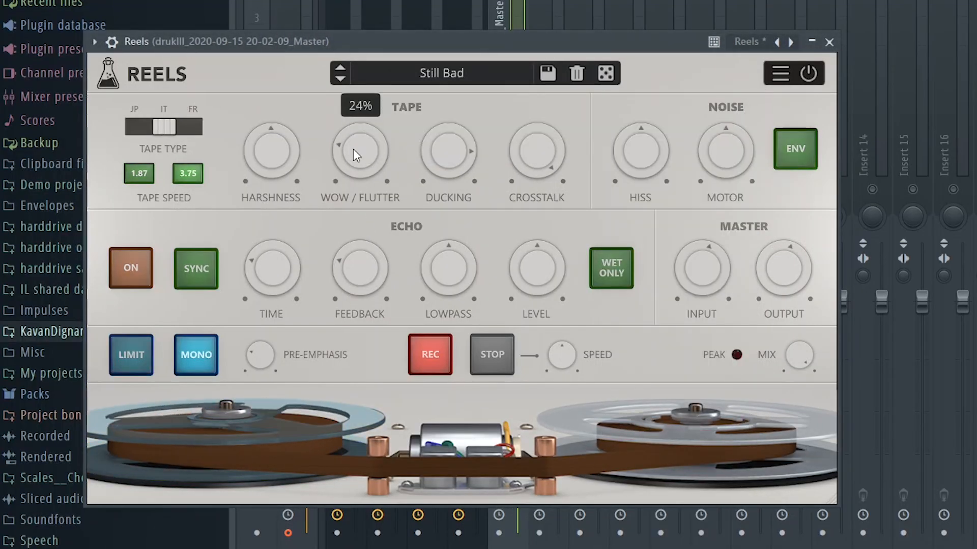
Step: Adjust the wow/flutter in Reels, and reduce the noise to 20% hiss and 0% motor
drag(356, 124, 364, 171)
drag(641, 151, 640, 203)
drag(725, 152, 716, 249)
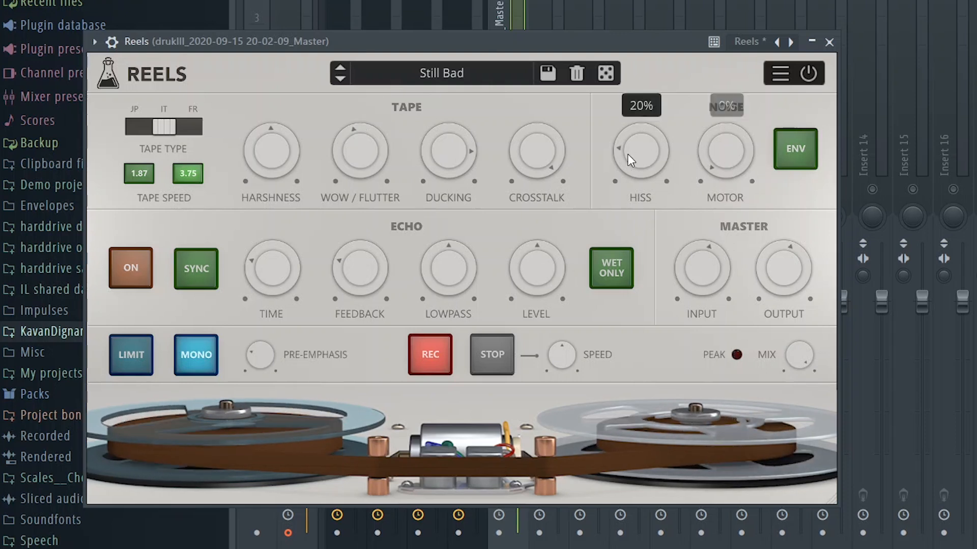
Step: Lower the ducking, crosstalk, echo lowpass and echo level in Reels, toggle Mono and Limit, and close the plugin
drag(449, 149, 451, 175)
drag(540, 127, 544, 149)
drag(450, 268, 456, 301)
drag(537, 267, 538, 285)
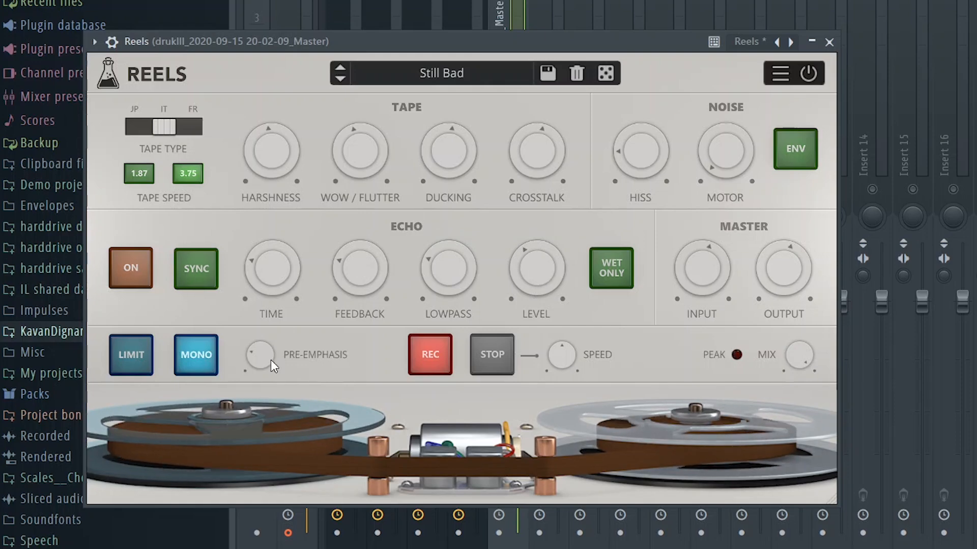
click(201, 359)
click(127, 365)
click(830, 41)
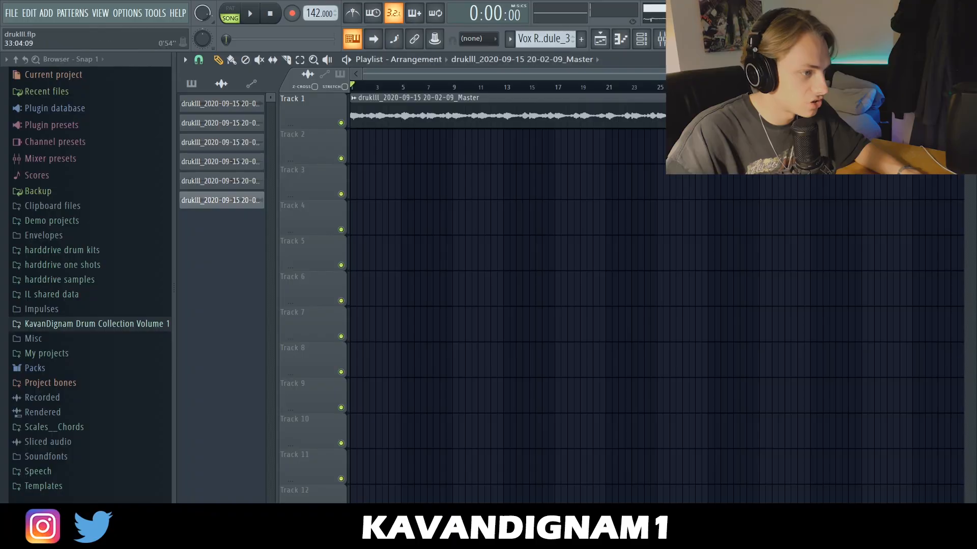
Step: Select the whole master clip at 142 BPM and render it through its effects to a new audio file
key(ctrl+a)
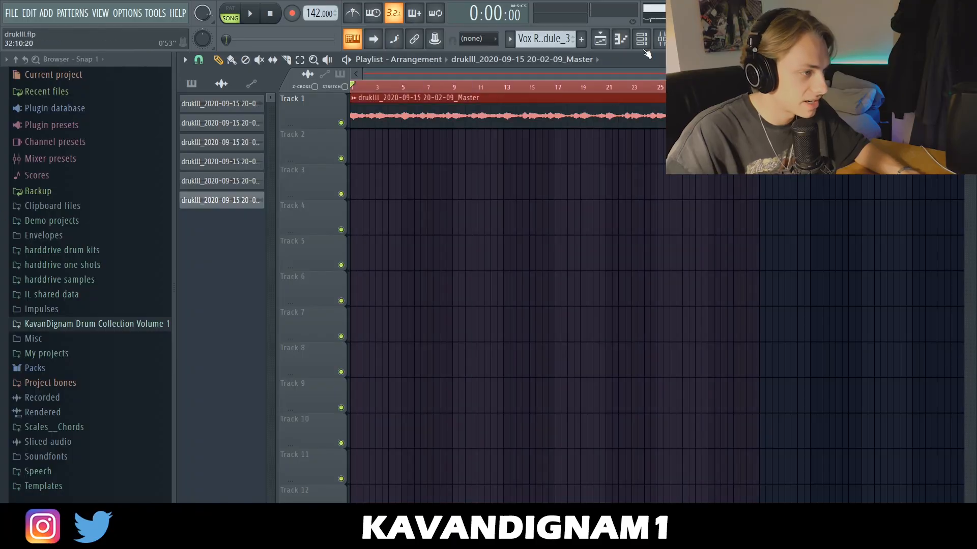
click(661, 38)
key(ctrl+alt+r)
click(579, 377)
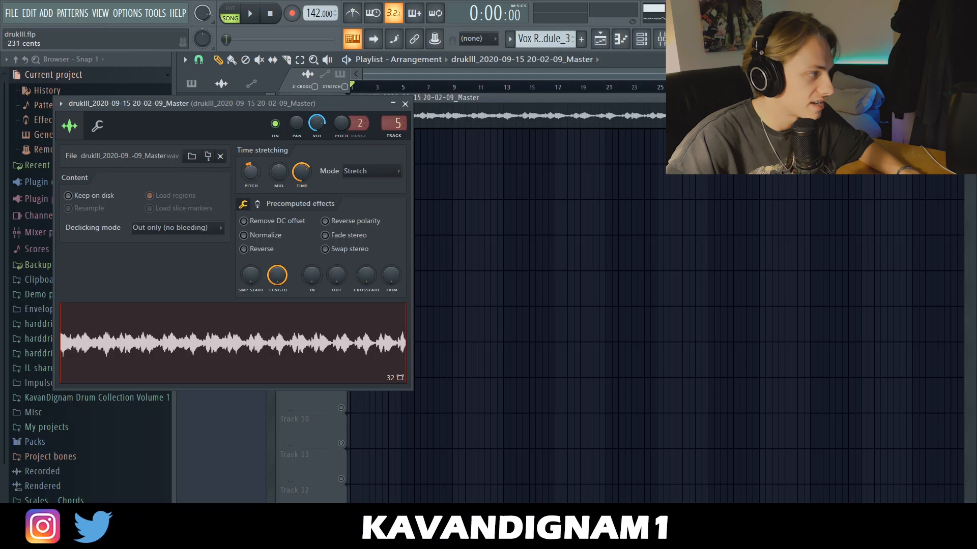
Step: Close the master clip's sample settings and play back the arrangement while checking the mixer levels
click(406, 104)
key(space)
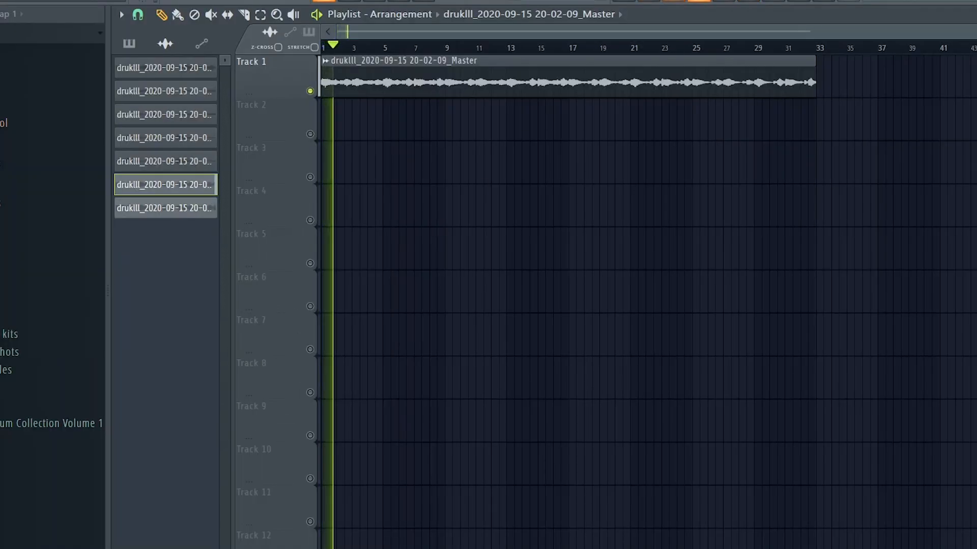
key(F9)
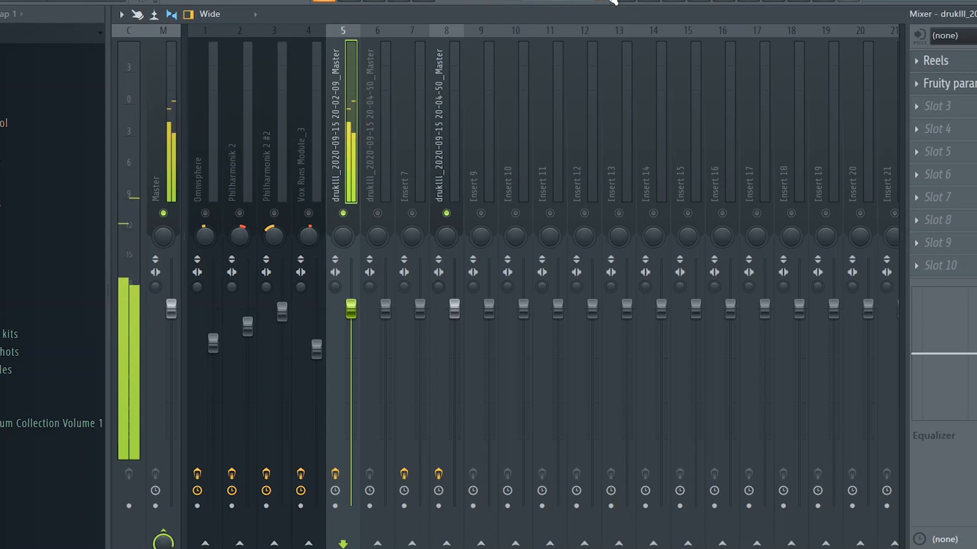
key(F9)
Step: Create Pattern 7 on Track 3 with playback starting at bar 9, and save the project
key(F4)
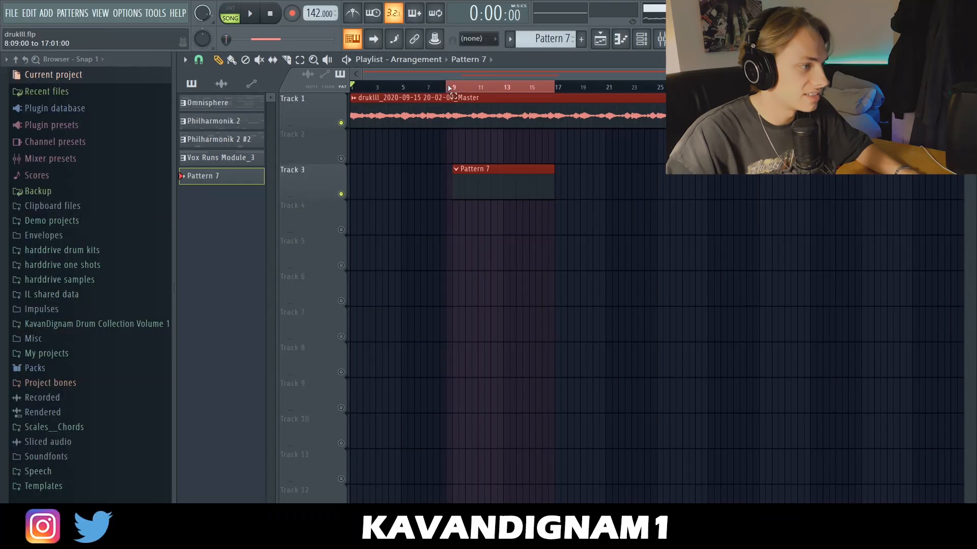
click(454, 88)
click(12, 13)
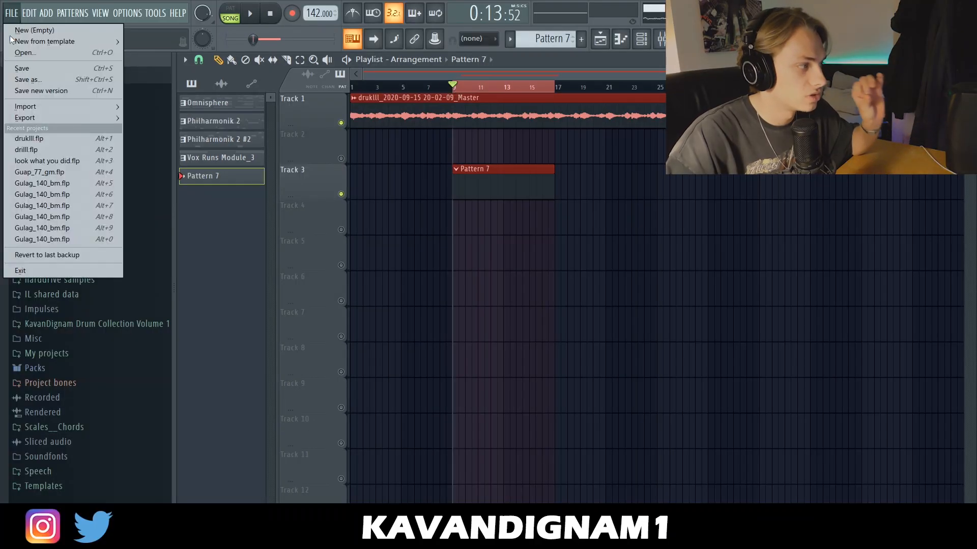
click(22, 69)
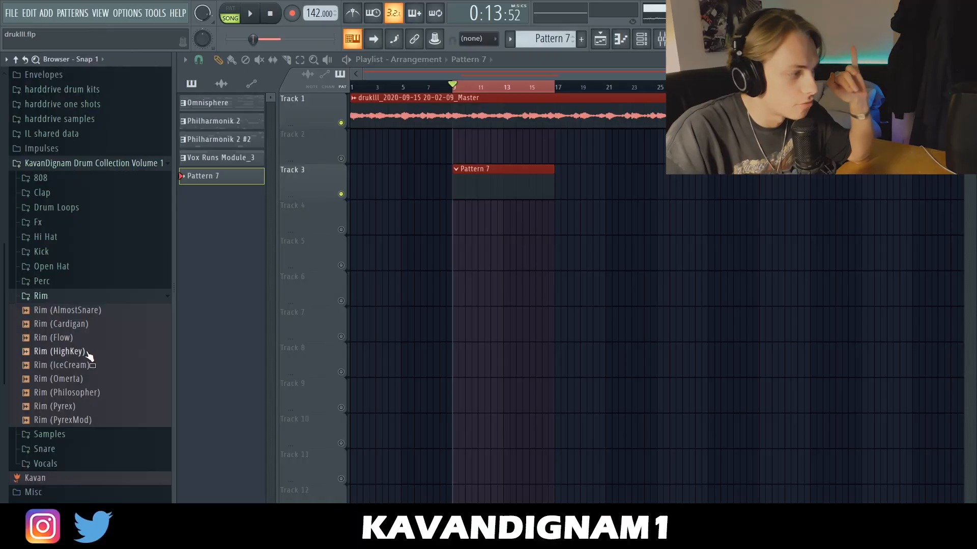
Step: Audition the rim samples in KavanDignam Drum Collection Volume 1 and choose Rim (Flow) for Pattern 7
click(81, 338)
click(62, 406)
click(74, 363)
click(70, 352)
click(64, 342)
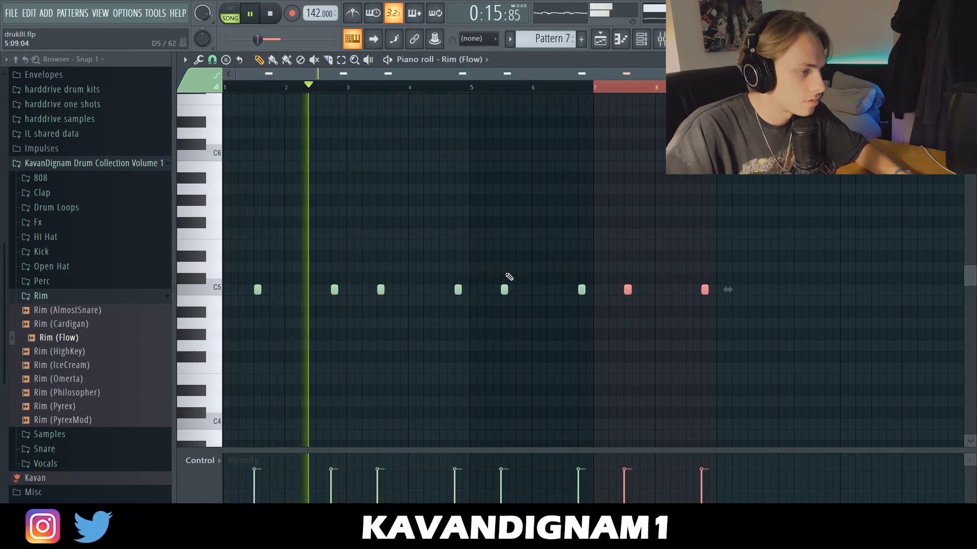
Step: Add the "Special" snare from the drum collection's Snare folder to the channel rack as a new channel
click(643, 41)
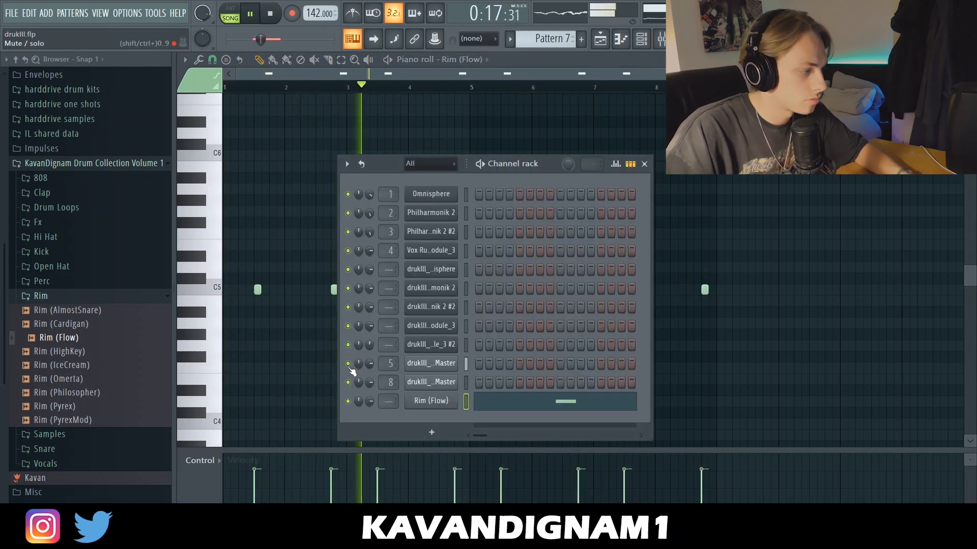
click(46, 296)
click(45, 325)
drag(74, 433, 460, 409)
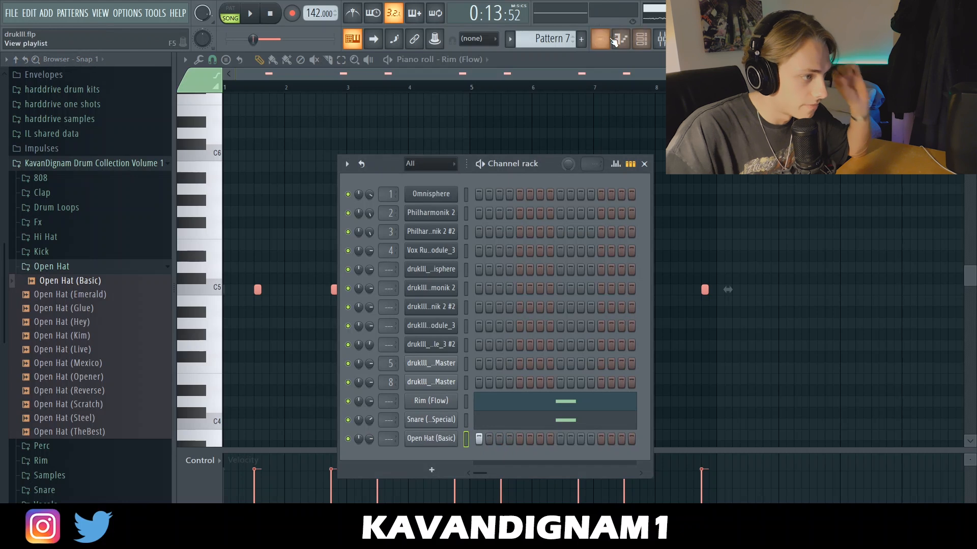
Step: Place a second Open Hat (Basic) hit on C5 at bar 5 and play back the drums to check the mix
click(616, 41)
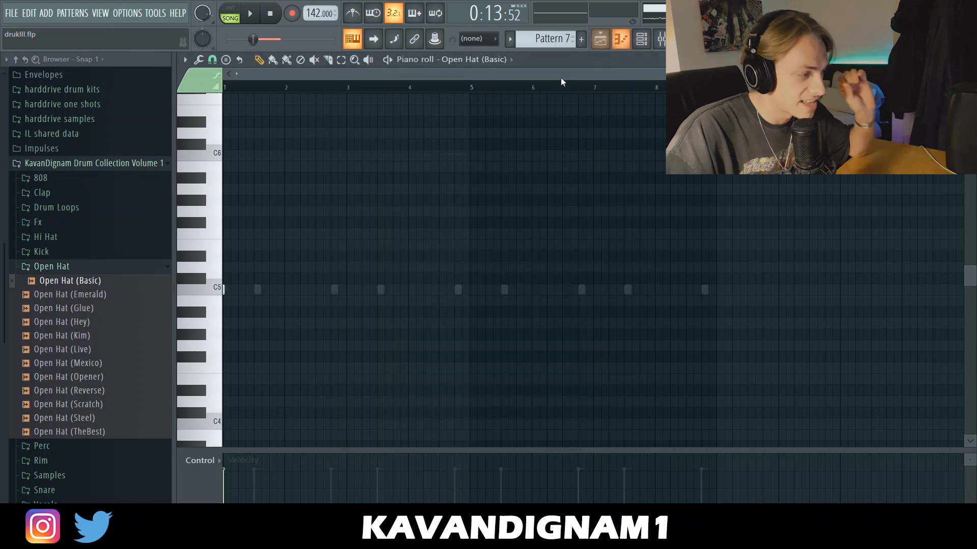
drag(472, 91, 682, 237)
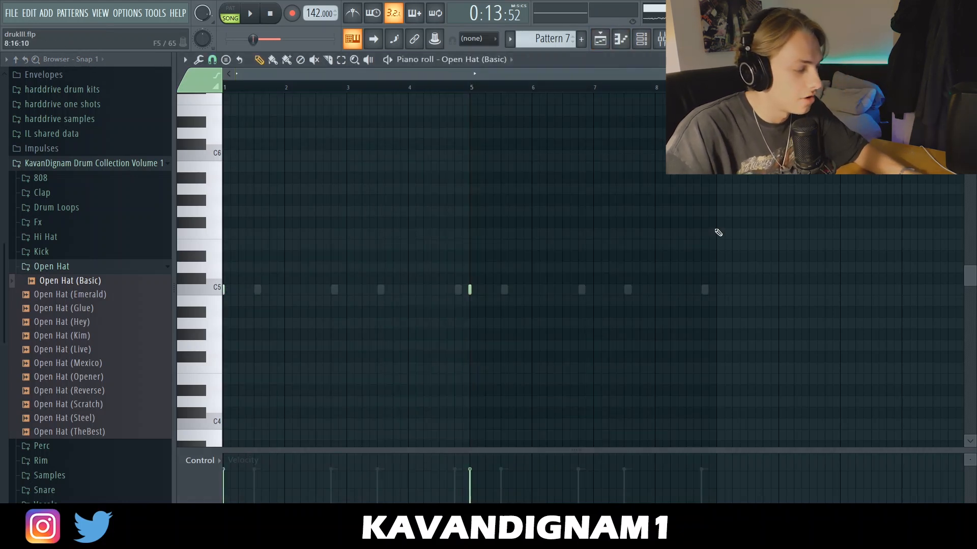
key(space)
key(F6)
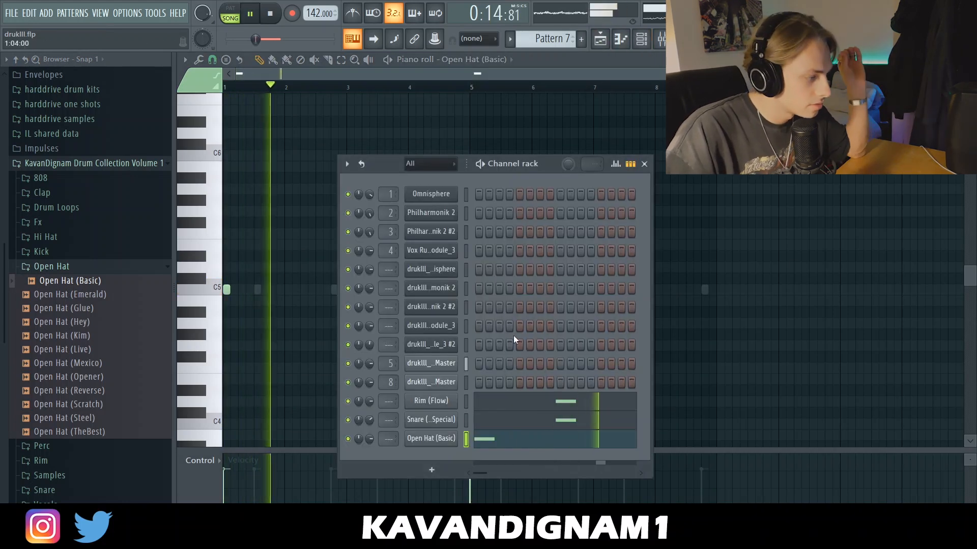
key(F9)
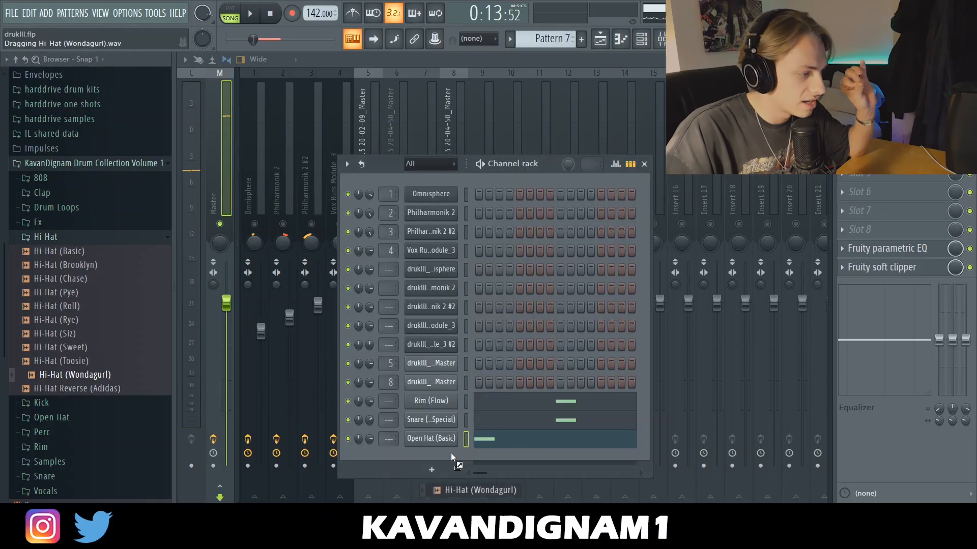
Step: Add Hi-Hat (Wondagurl) to the channel rack as a new channel and adjust its sample start
drag(451, 452, 451, 454)
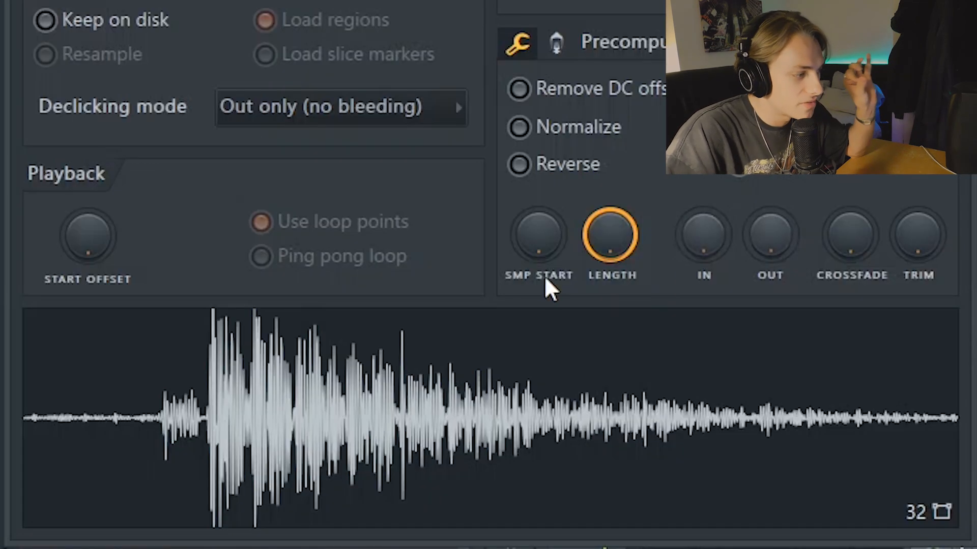
drag(204, 244, 205, 234)
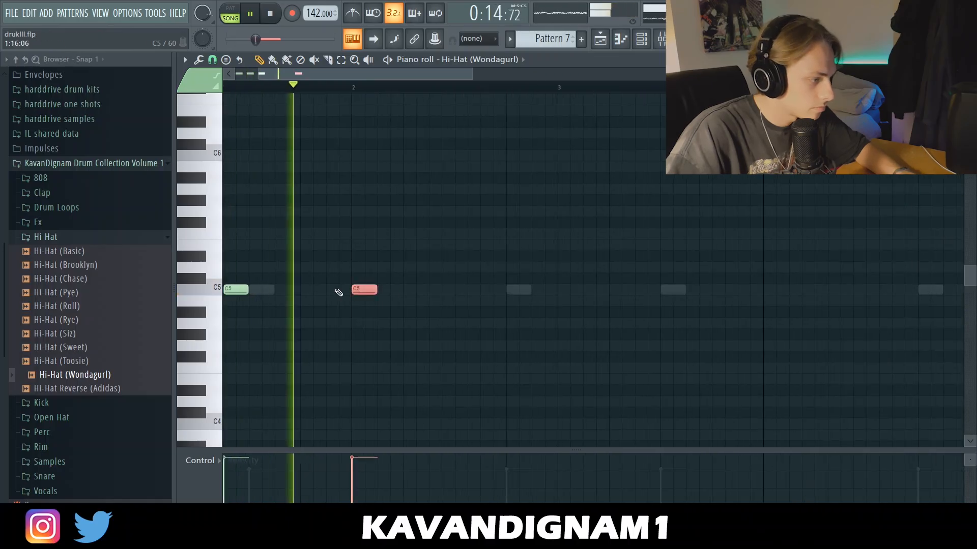
Step: Stop playback, shorten the last C5 hi-hat note in bar 2, and set the piano roll snap to 1/3 step
key(space)
drag(481, 296, 468, 295)
click(212, 60)
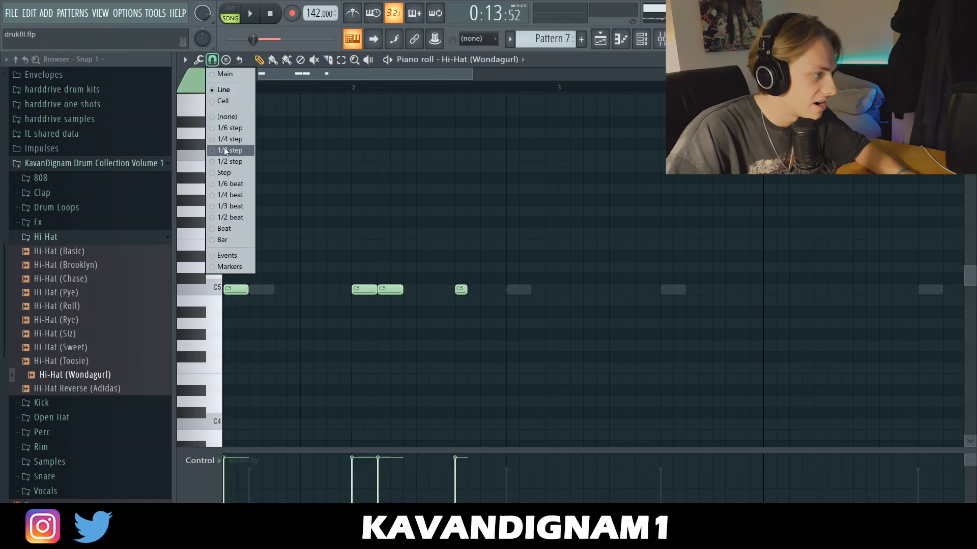
click(225, 151)
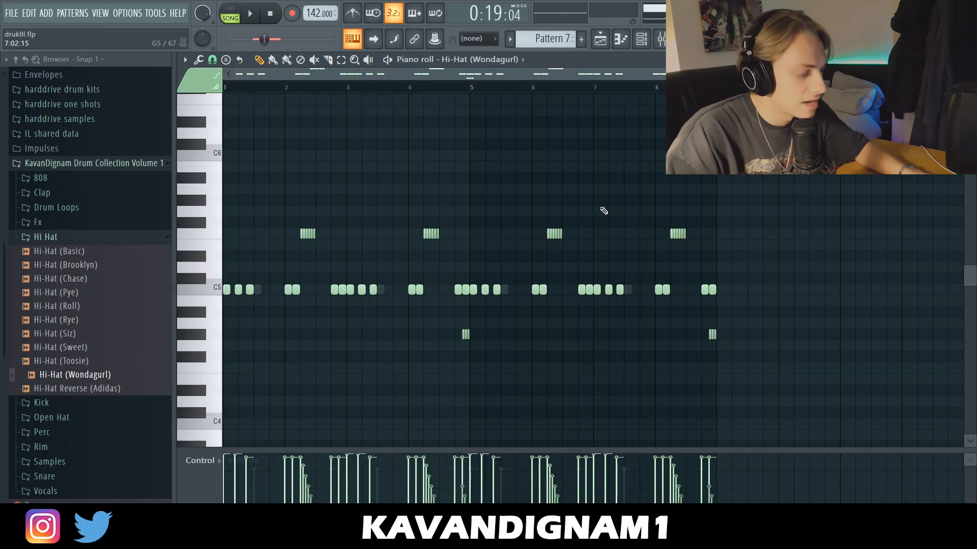
Step: Randomize the pan and velocity levels of all Hi-Hat (Wondagurl) notes with bipolar variation and play back the result
key(ctrl+a)
key(ctrl+d)
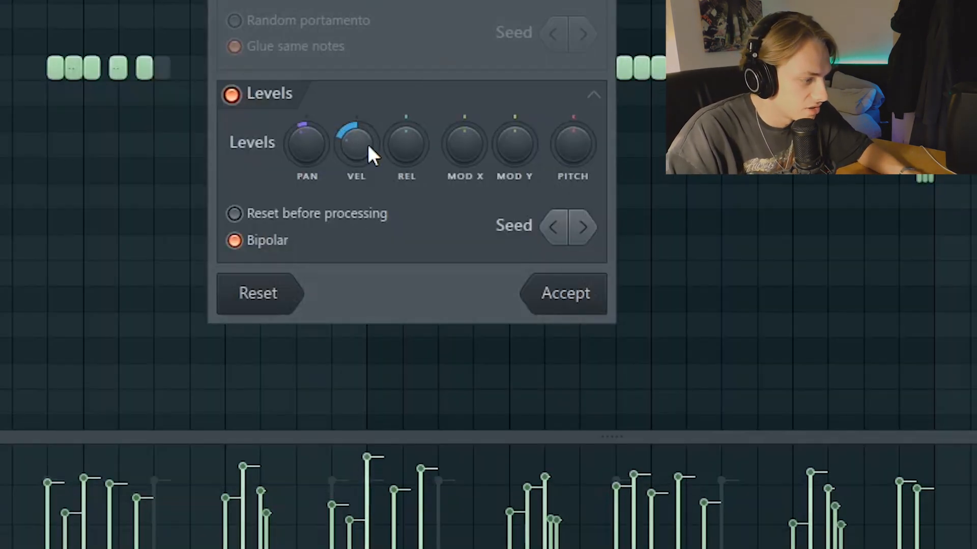
click(549, 295)
key(ctrl+a)
key(ctrl+d)
key(space)
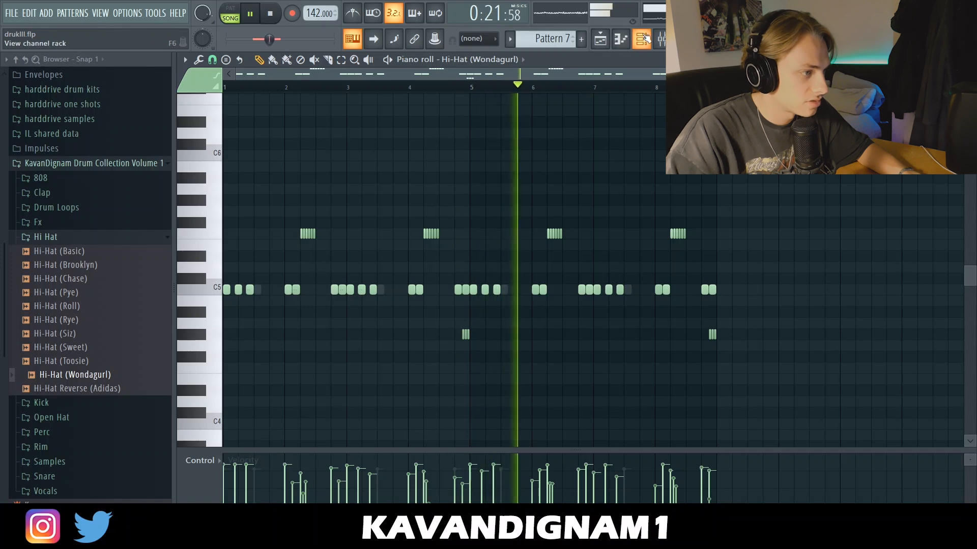
Step: Add Hi-Hat Reverse (Adidas) to the channel rack as a new channel below Hi-Hat (Wondagurl)
click(659, 46)
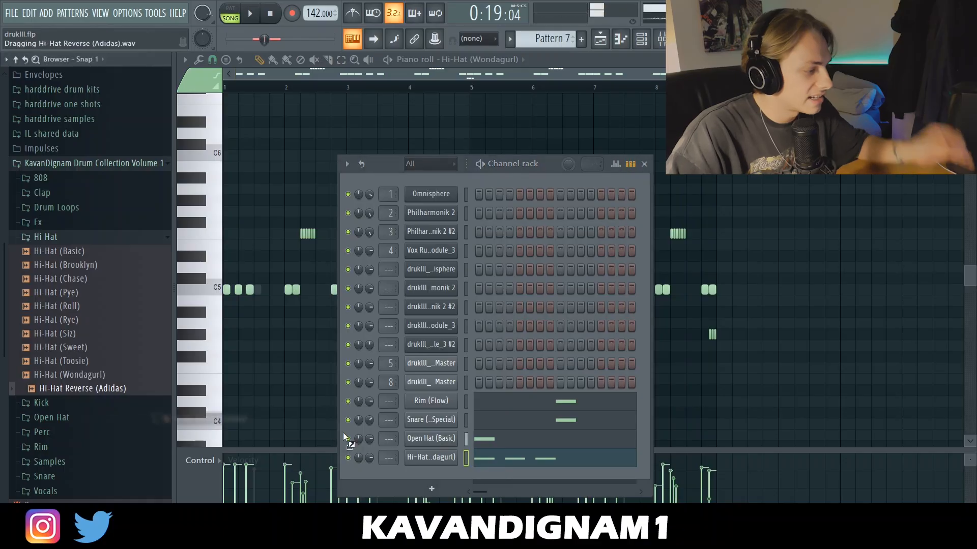
drag(356, 458, 451, 479)
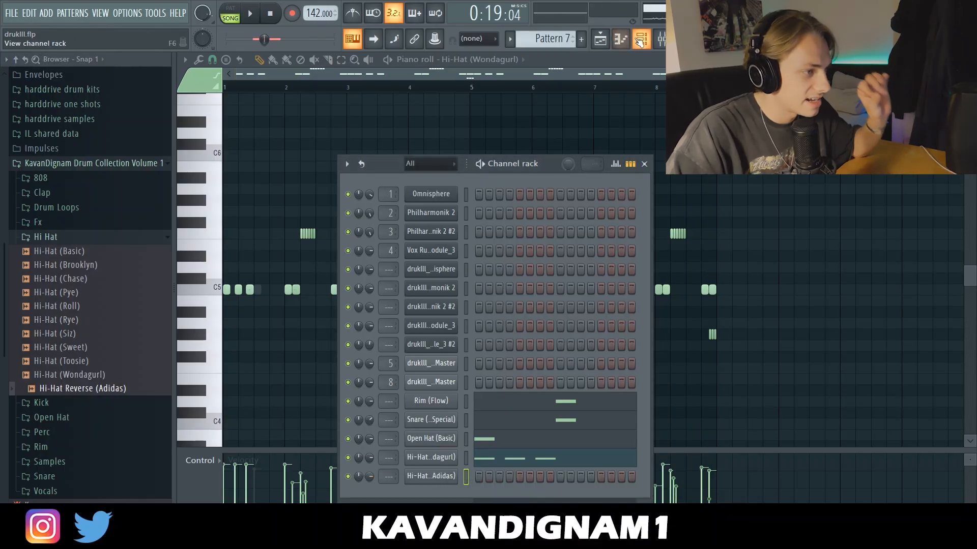
click(642, 41)
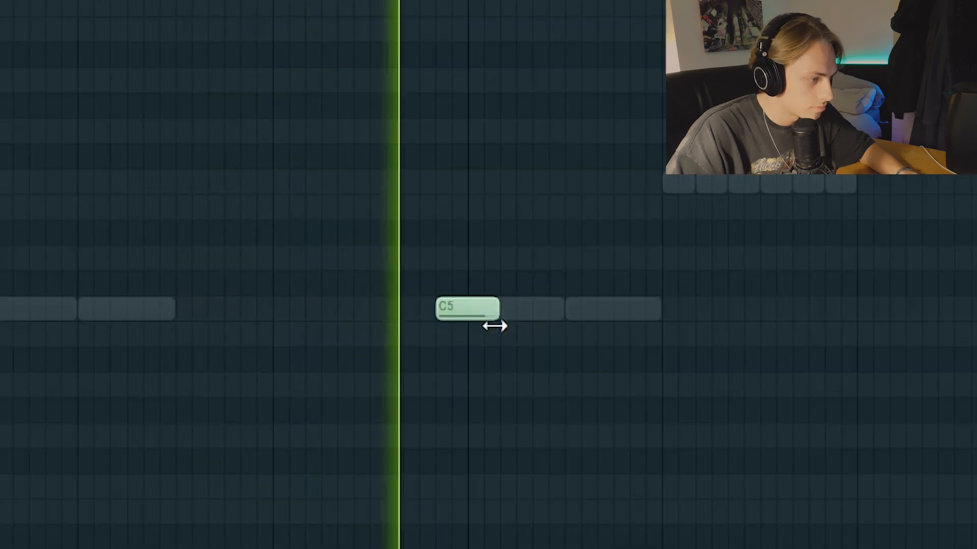
Step: Shorten the reverse hi-hat's C5 note just before bar 2
drag(579, 296, 569, 296)
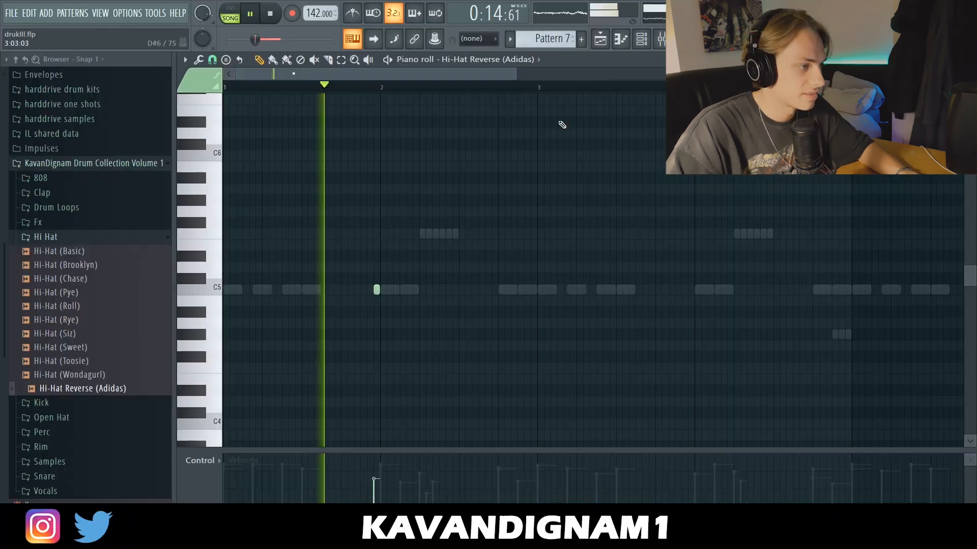
scroll(534, 125, down, 2)
click(212, 59)
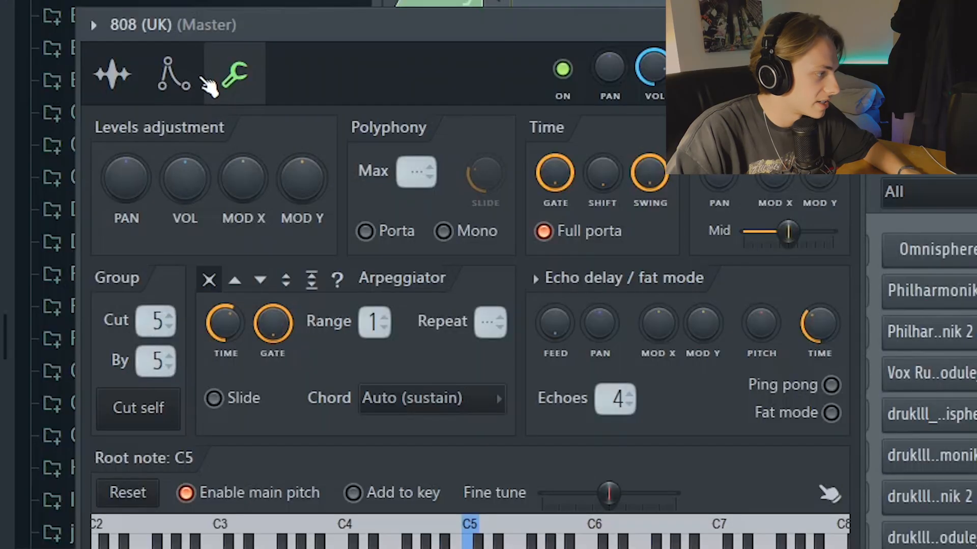
Step: Open the 808 (UK) channel's envelope settings and add a C5 note halfway through bar 4 of its pattern
click(175, 76)
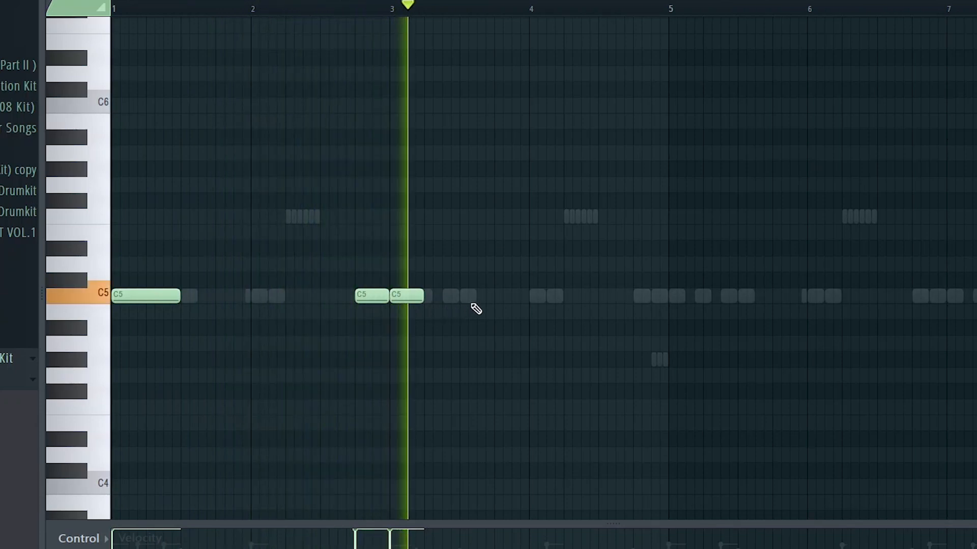
click(602, 300)
key(space)
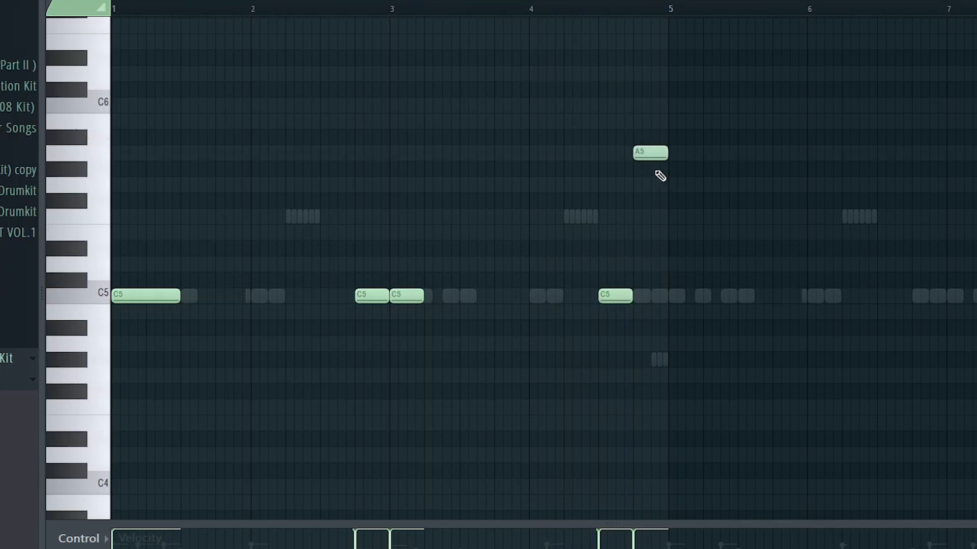
Step: Shorten the A5 808 note near the end of bar 4 and follow it with a short G#5 note
key(space)
drag(684, 171, 651, 159)
scroll(659, 318, down, 2)
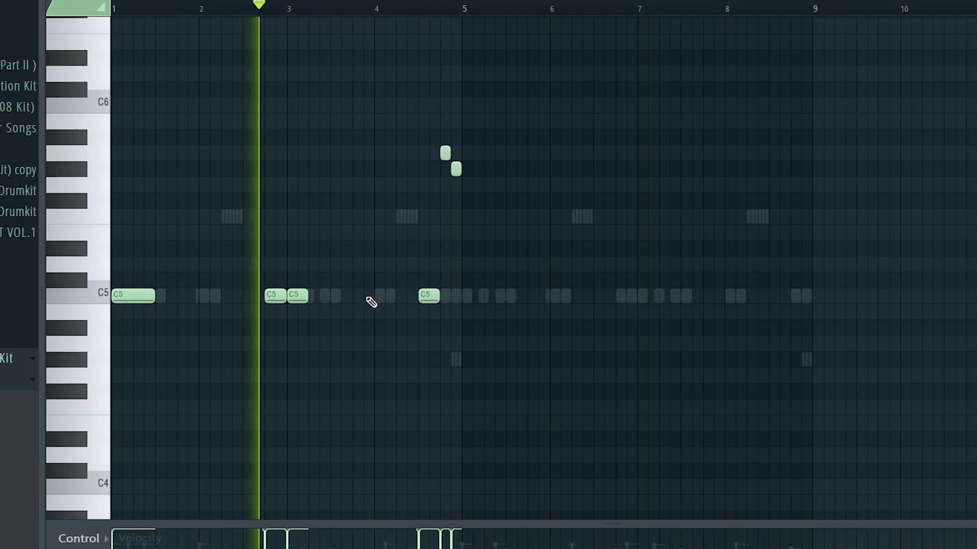
Step: Play back the 808 pattern and lengthen the C5 note at the start of bar 3
key(space)
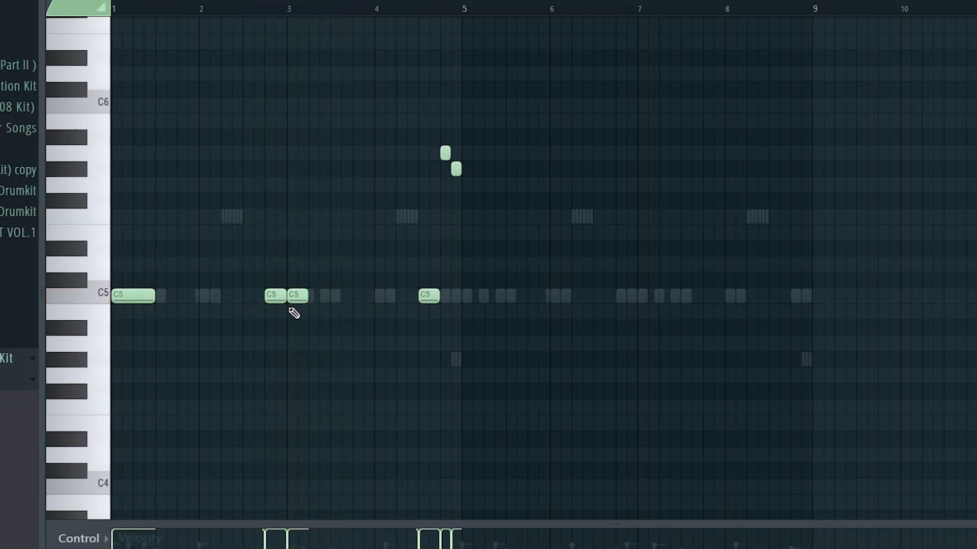
key(space)
click(316, 299)
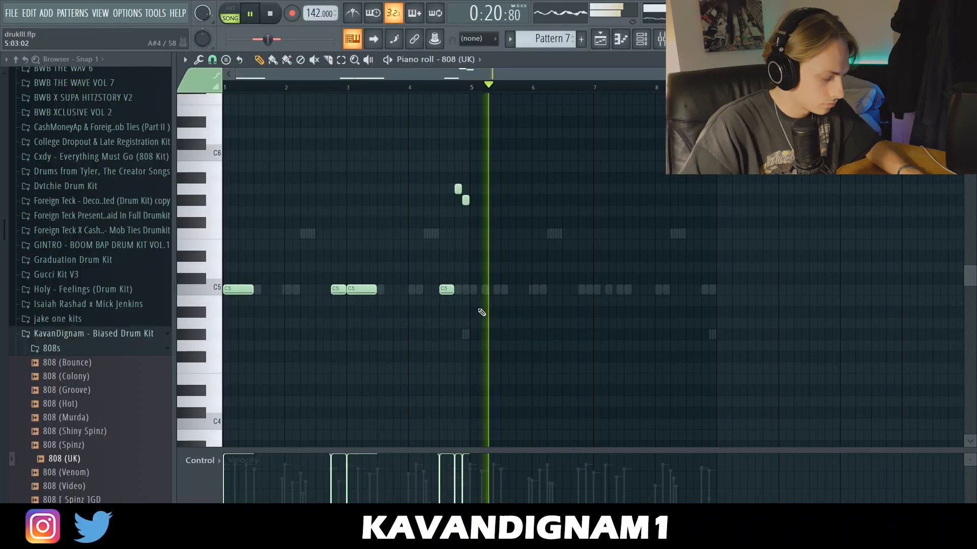
Step: Duplicate the four-bar 808 pattern into bars 5 to 8 and turn the last bar's C5 note into two short C5 hits
key(ctrl+b)
key(ctrl+d)
scroll(726, 321, up, 3)
drag(793, 289, 766, 290)
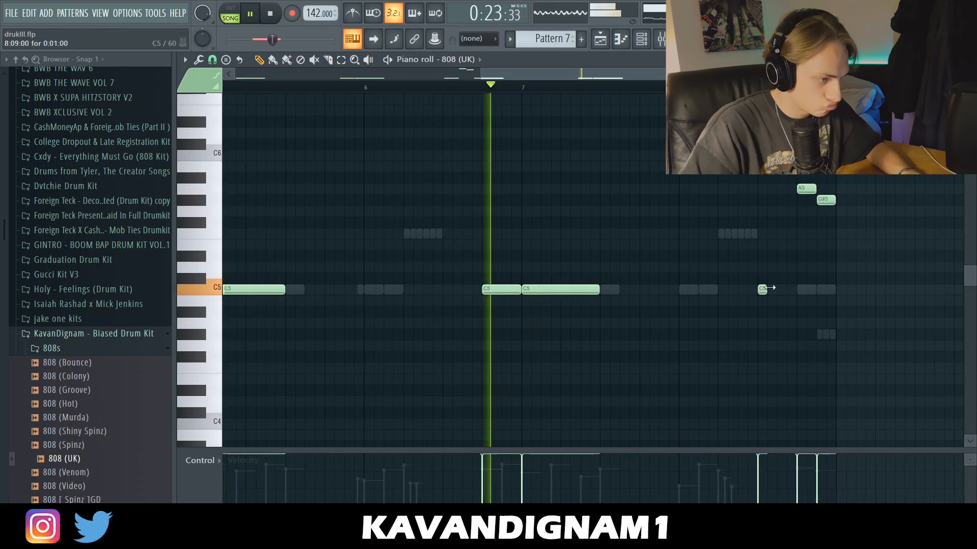
click(778, 290)
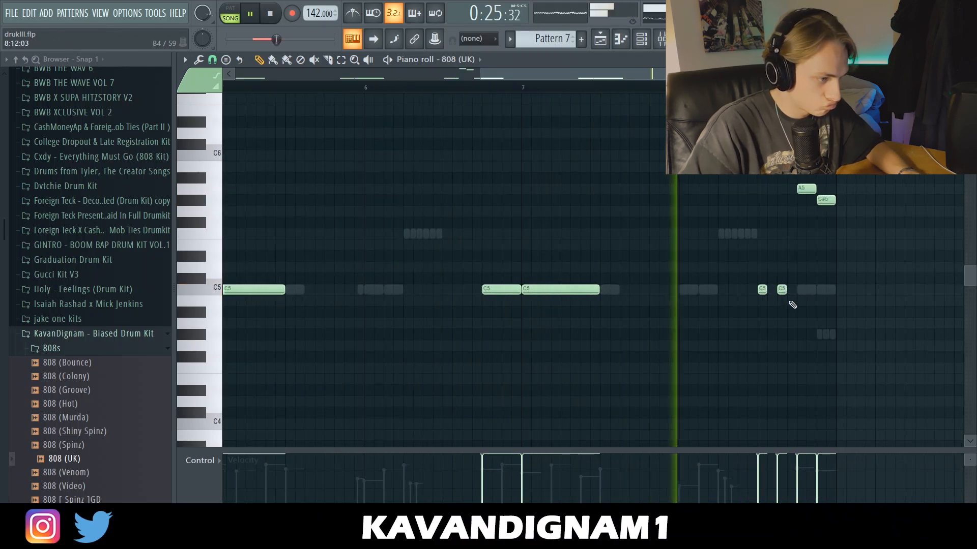
Step: Turn the 808's C6 and F#5 notes at the end of bar 8 into slide notes above the C5 notes
scroll(791, 304, down, 3)
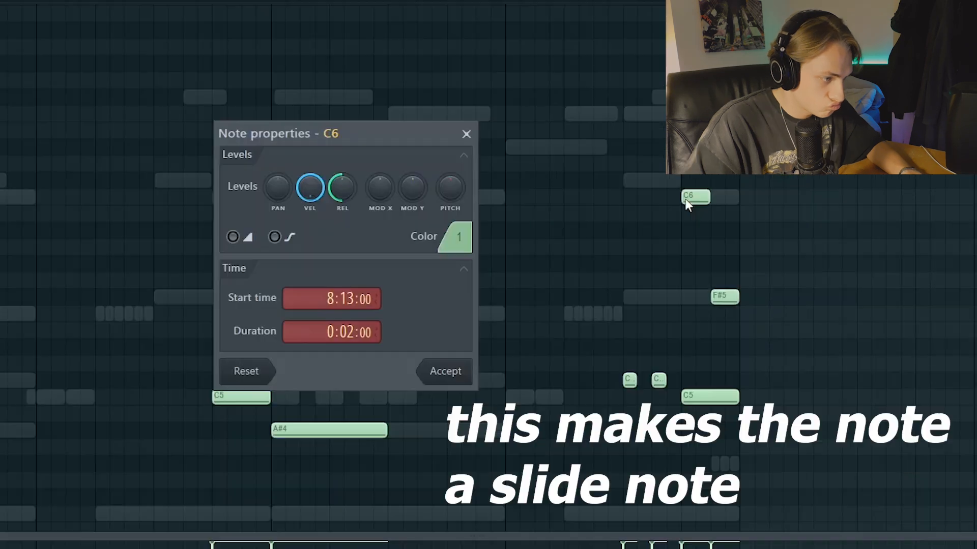
click(446, 376)
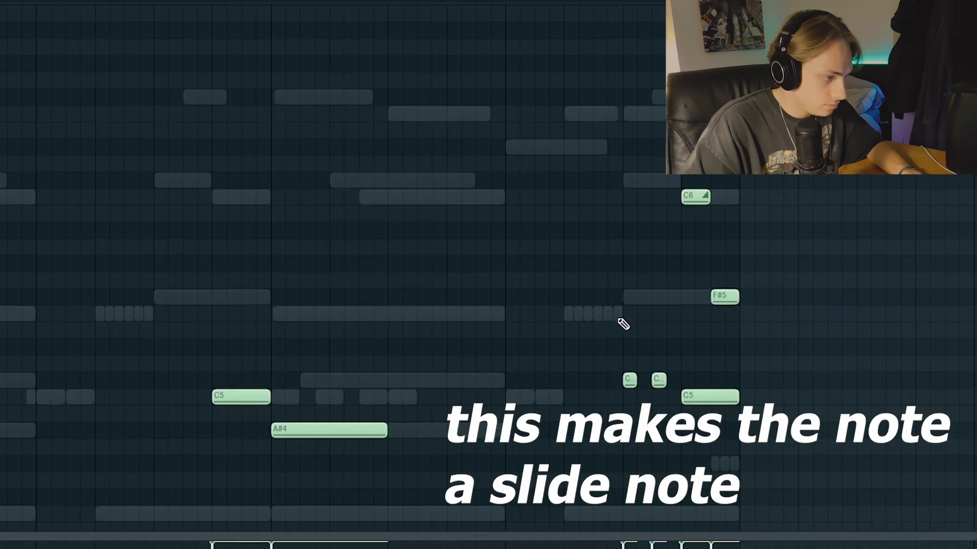
scroll(746, 409, up, 2)
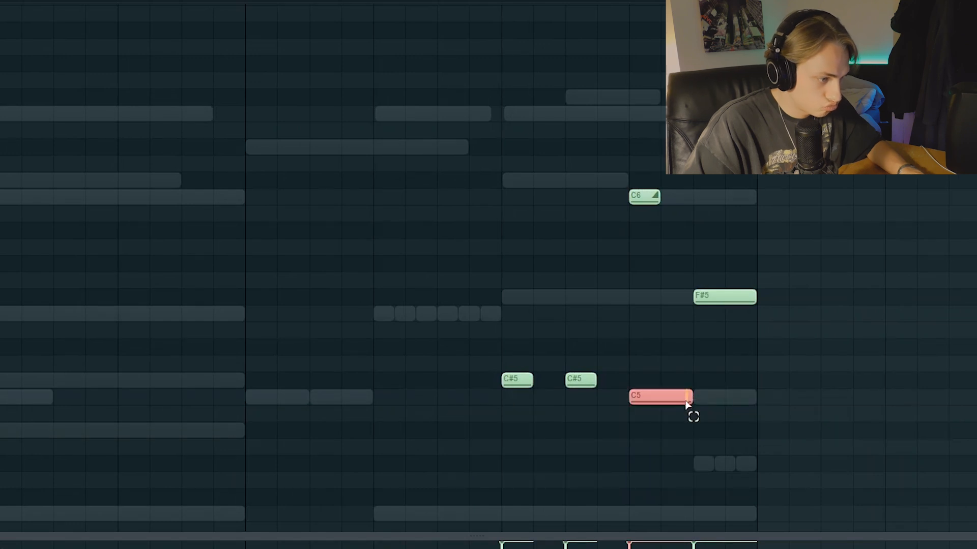
double_click(709, 299)
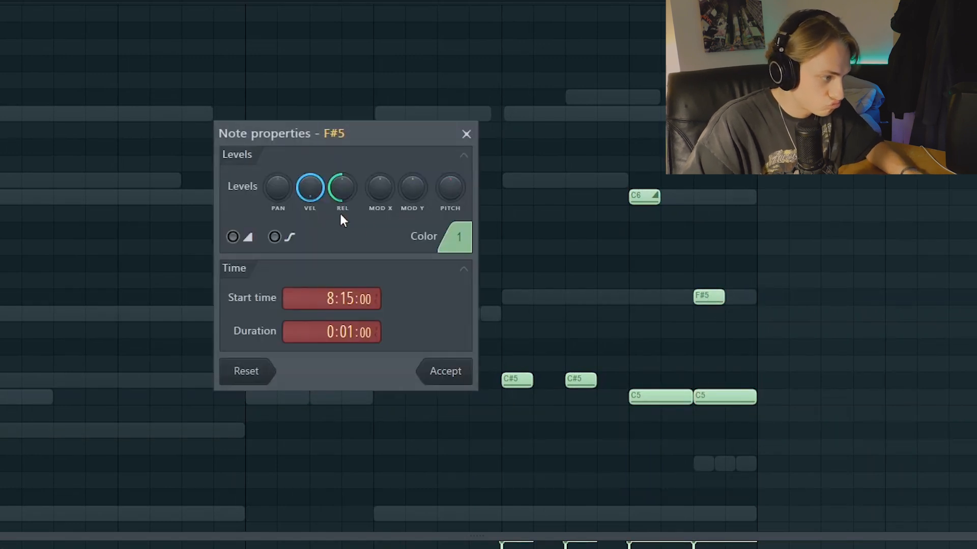
click(426, 381)
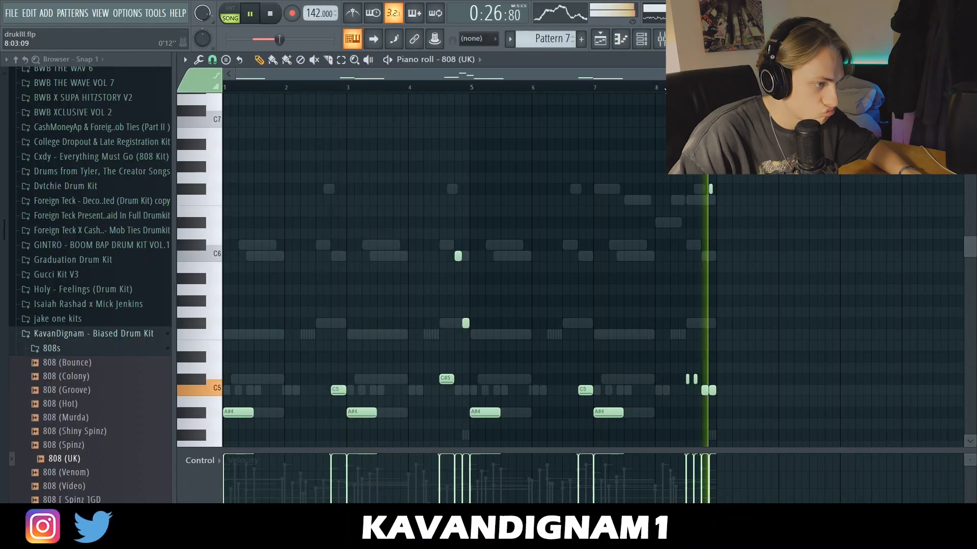